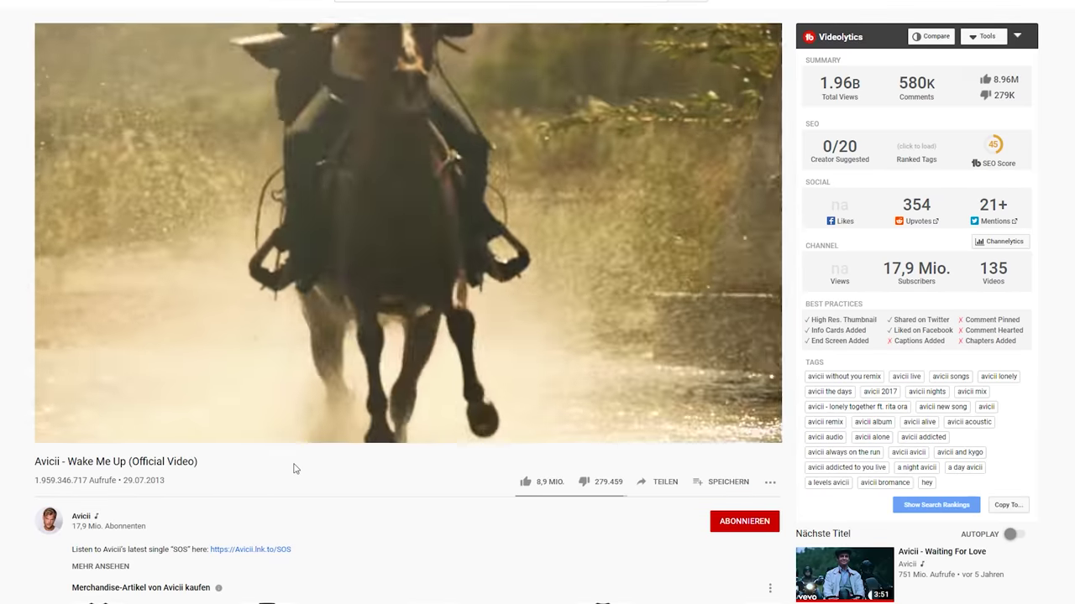
- Seek the Avicii Wake Me Up video forward to the 1:32 mark
{"action": "left_click_drag", "start_coordinate": [289, 421], "coordinate": [268, 444]}
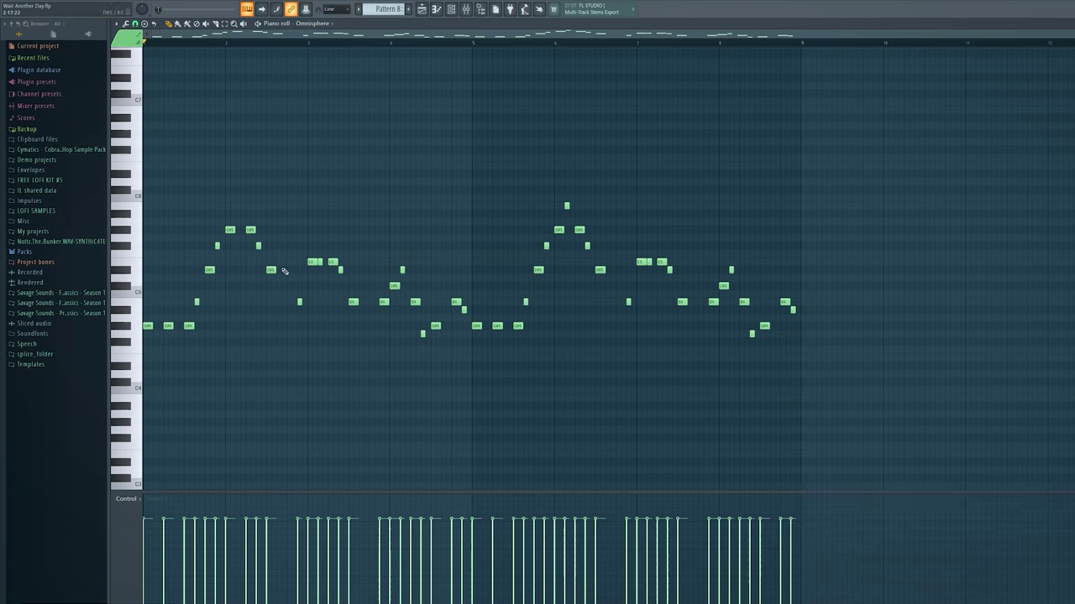
- Play back the lead melody from the piano roll
{"action": "key", "text": "space"}
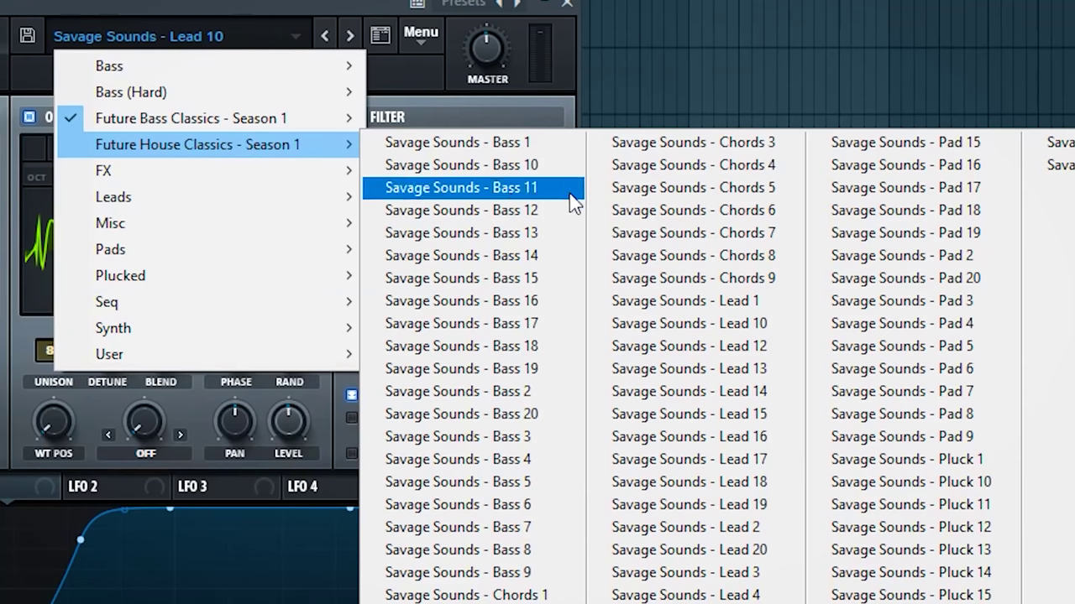
- Load Serum's Future House Classics Lead 10 preset and play the pattern to audition it
{"action": "left_click", "coordinate": [707, 329]}
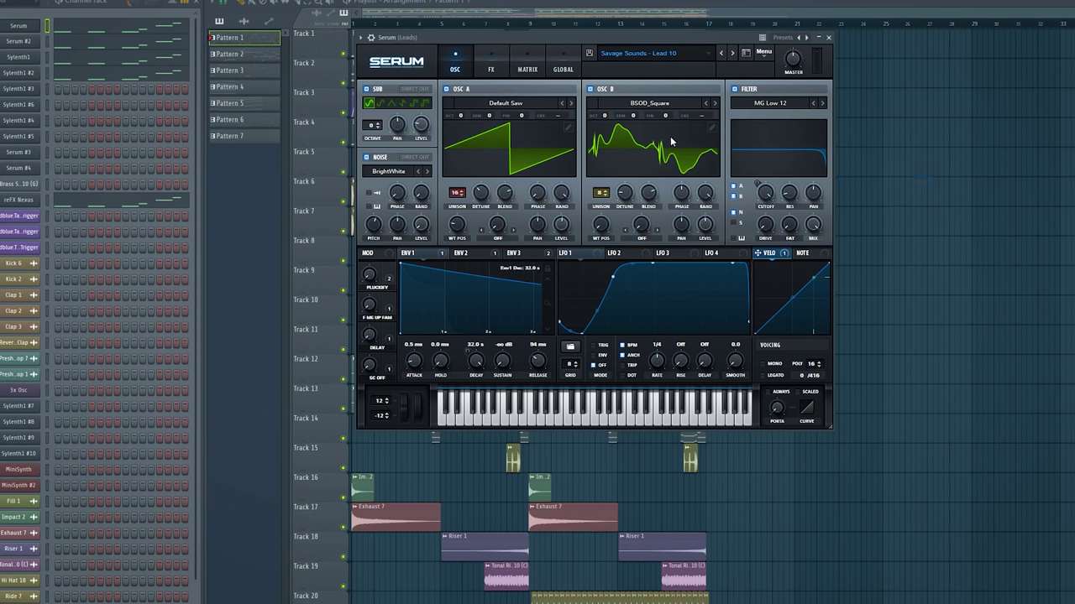
{"action": "key", "text": "space"}
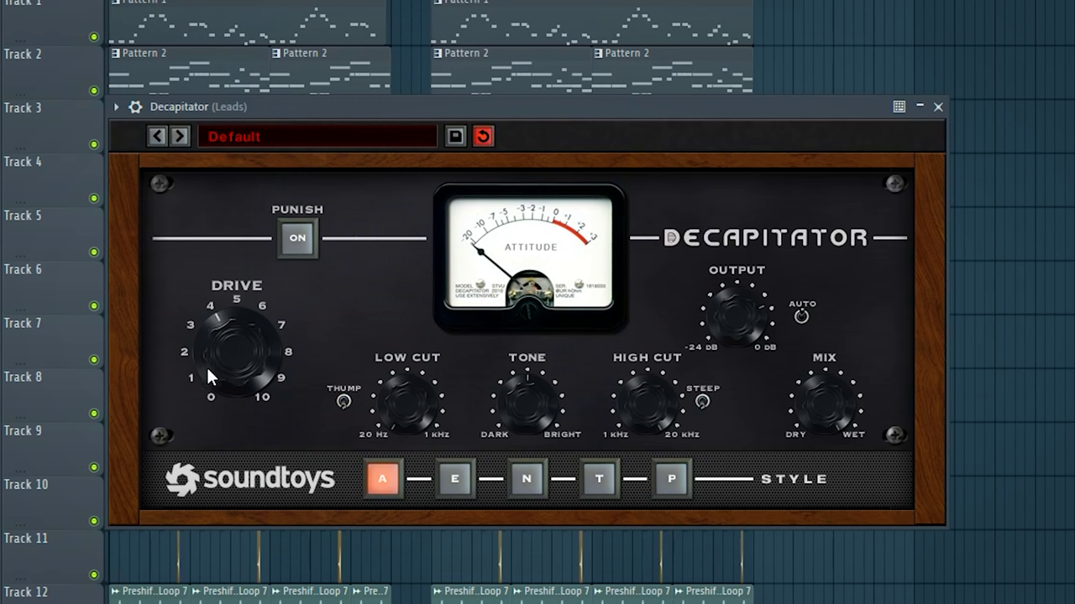
- Lower the Leads Decapitator drive to about 2.5 and move the Reeverb 2 window aside
{"action": "left_click_drag", "start_coordinate": [207, 370], "coordinate": [209, 391]}
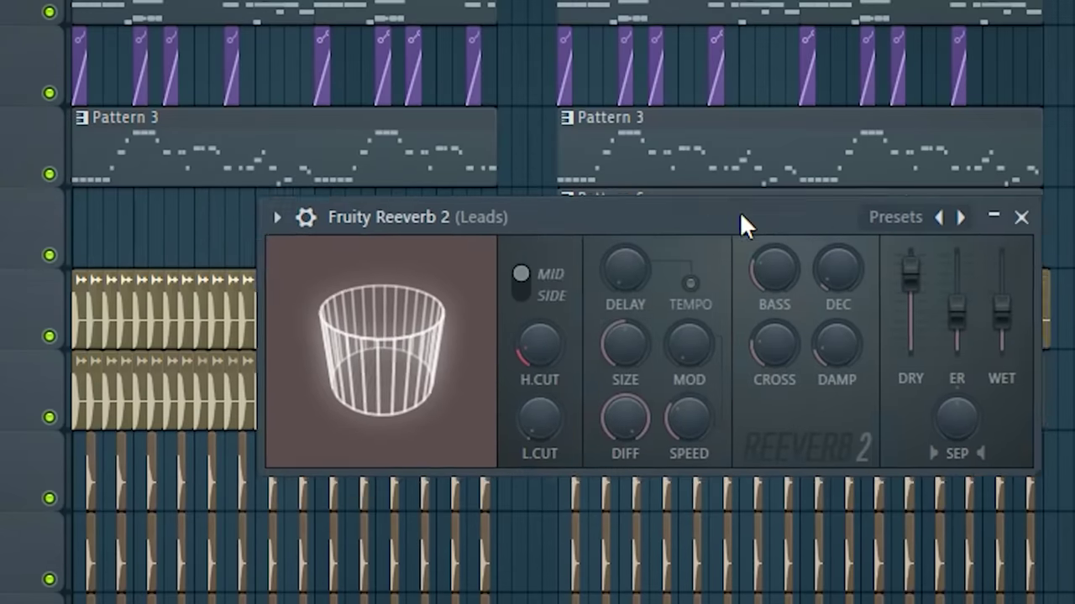
{"action": "left_click_drag", "start_coordinate": [741, 215], "coordinate": [624, 148]}
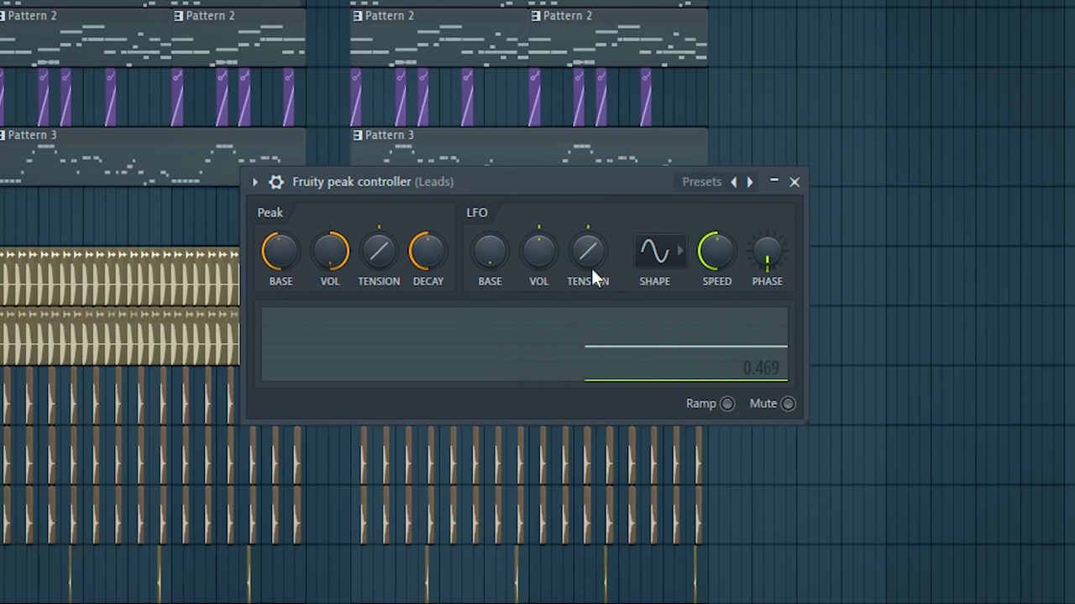
- Link Reeverb 2's mix to Peak ctrl - Peak with a 1-Input formula, then adjust peak VOL
{"action": "right_click", "coordinate": [1013, 201]}
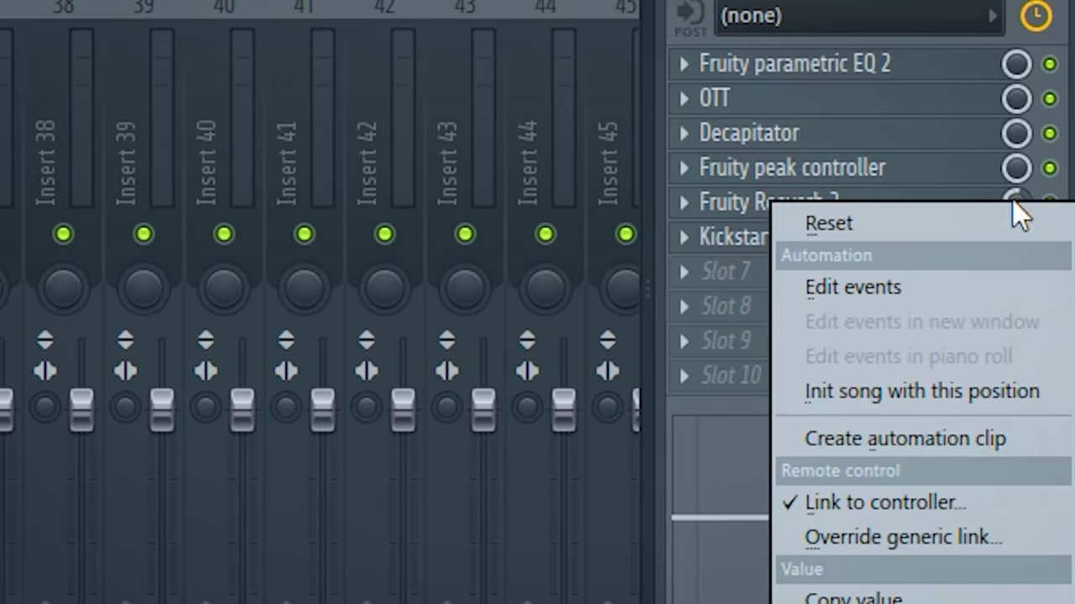
{"action": "left_click", "coordinate": [924, 492]}
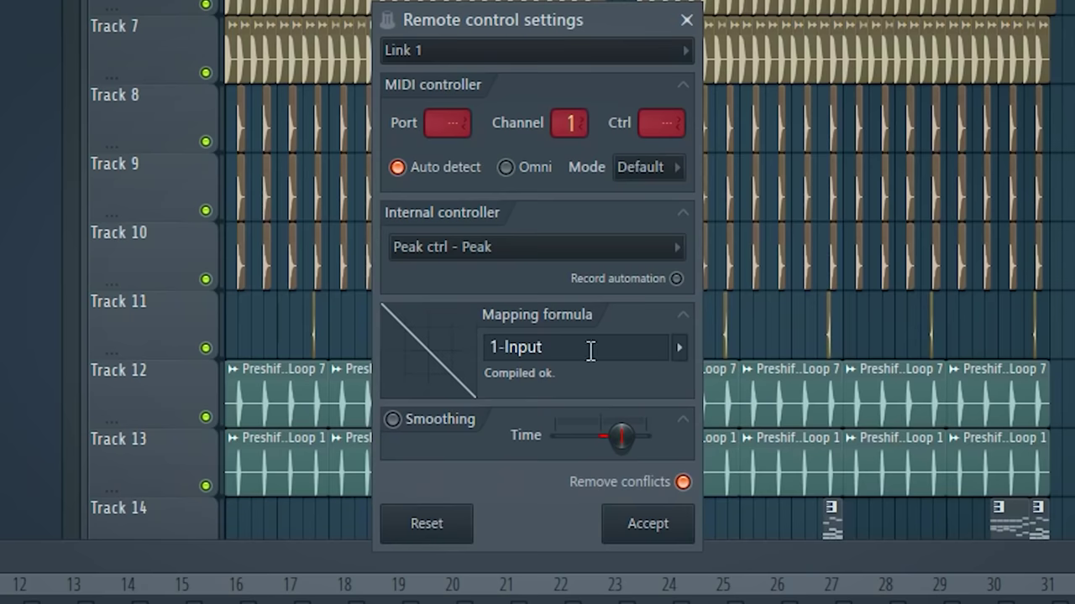
{"action": "left_click", "coordinate": [471, 247]}
{"action": "left_click", "coordinate": [504, 359]}
{"action": "left_click", "coordinate": [694, 357]}
{"action": "left_click", "coordinate": [718, 418]}
{"action": "left_click", "coordinate": [658, 529]}
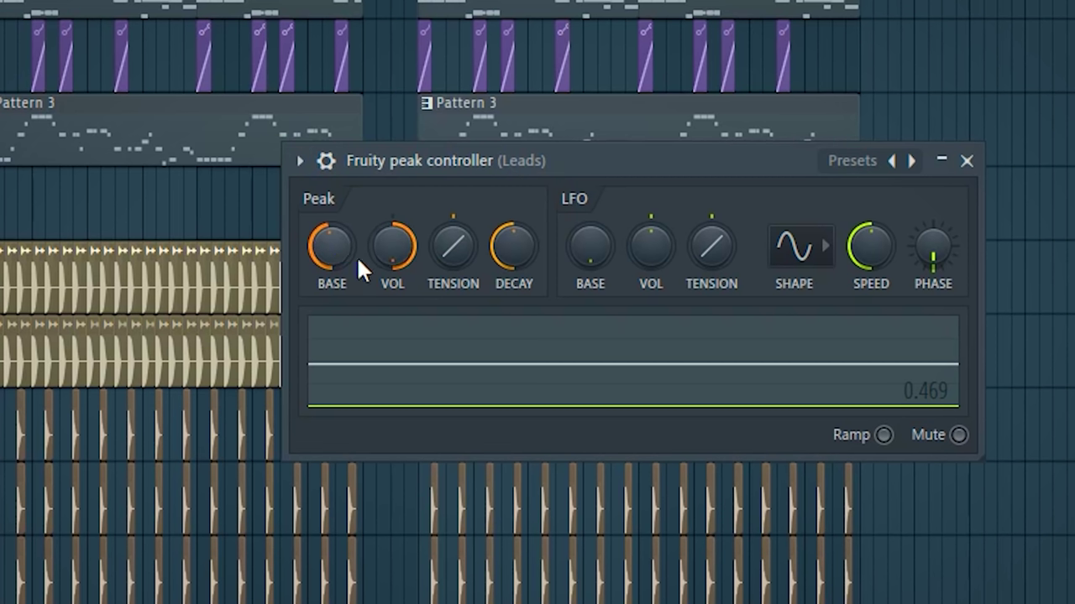
{"action": "left_click_drag", "start_coordinate": [384, 250], "coordinate": [383, 243]}
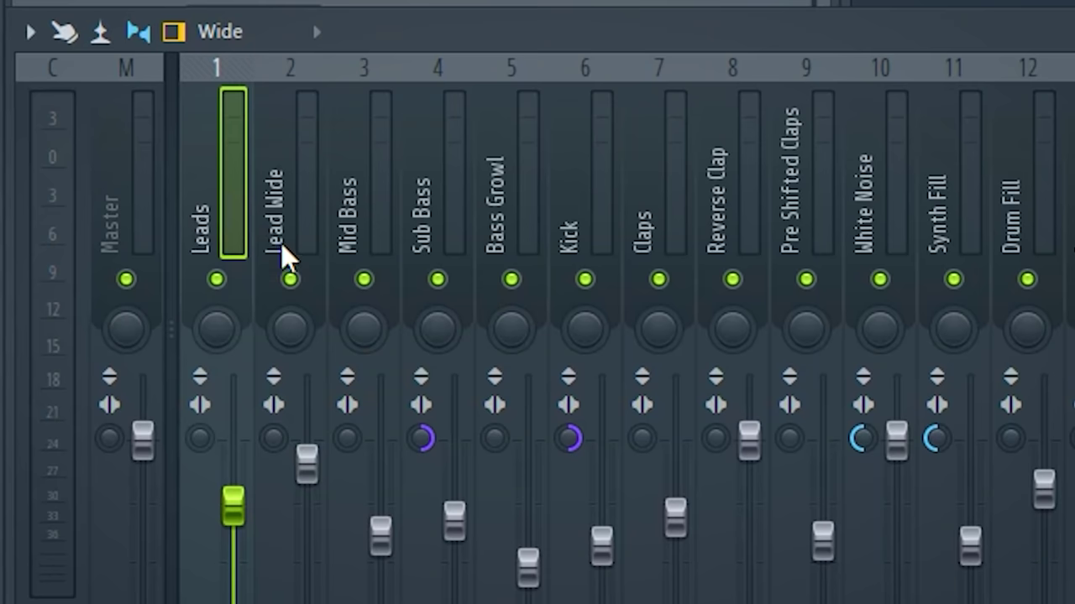
- On the Lead Wide insert, lower the second Reeverb 2's wet level and shorten its decay
{"action": "left_click", "coordinate": [299, 184]}
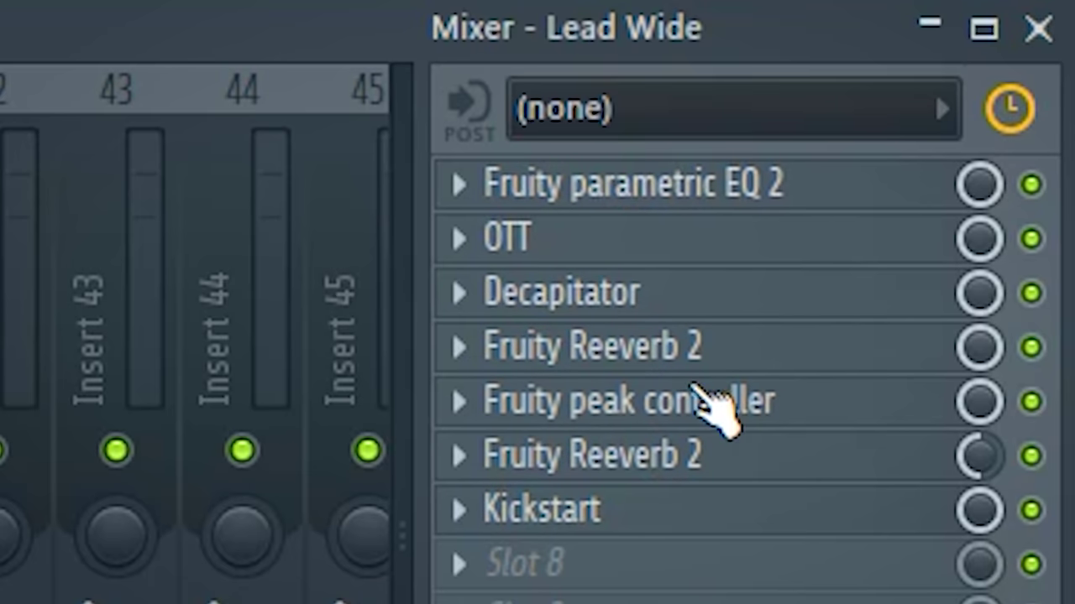
{"action": "left_click", "coordinate": [622, 456]}
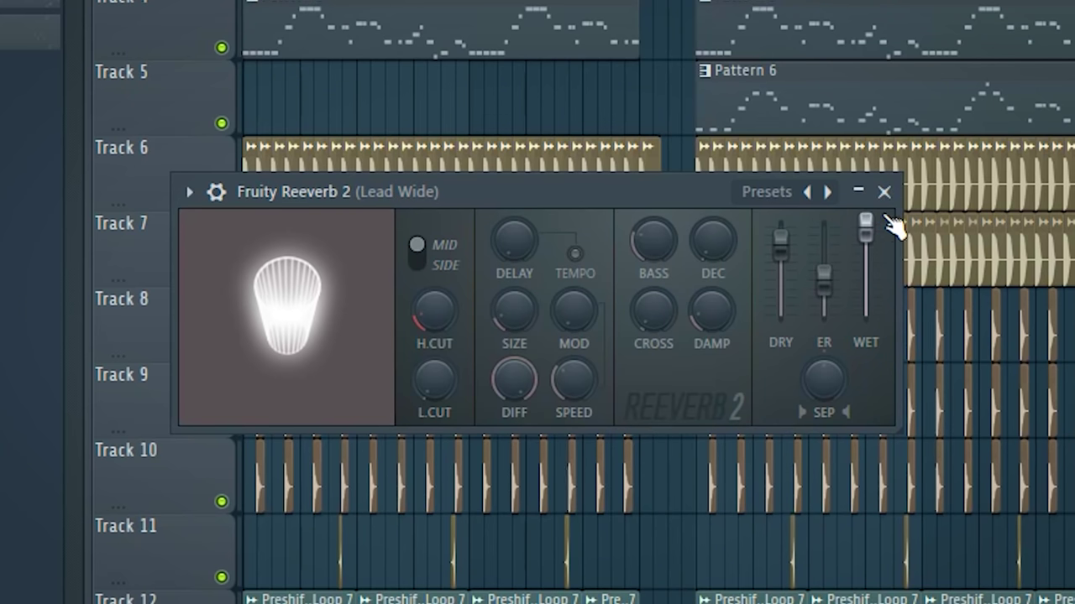
{"action": "mouse_move", "coordinate": [866, 225]}
{"action": "left_mouse_down"}
{"action": "mouse_move", "coordinate": [866, 277]}
{"action": "mouse_move", "coordinate": [866, 223]}
{"action": "left_mouse_up"}
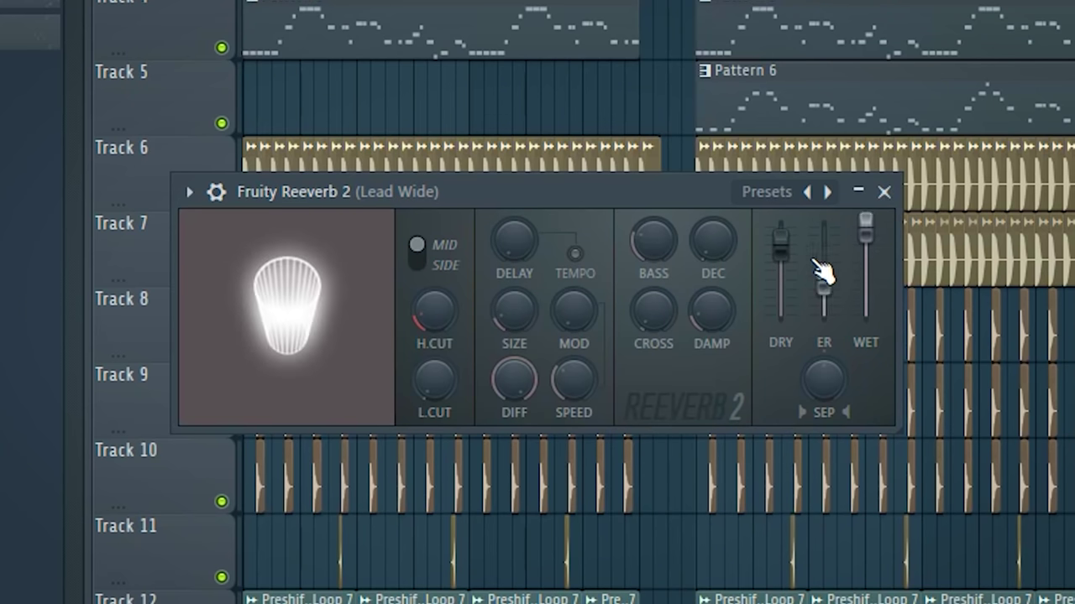
{"action": "mouse_move", "coordinate": [708, 254]}
{"action": "left_mouse_down"}
{"action": "mouse_move", "coordinate": [708, 290]}
{"action": "mouse_move", "coordinate": [707, 257]}
{"action": "left_mouse_up"}
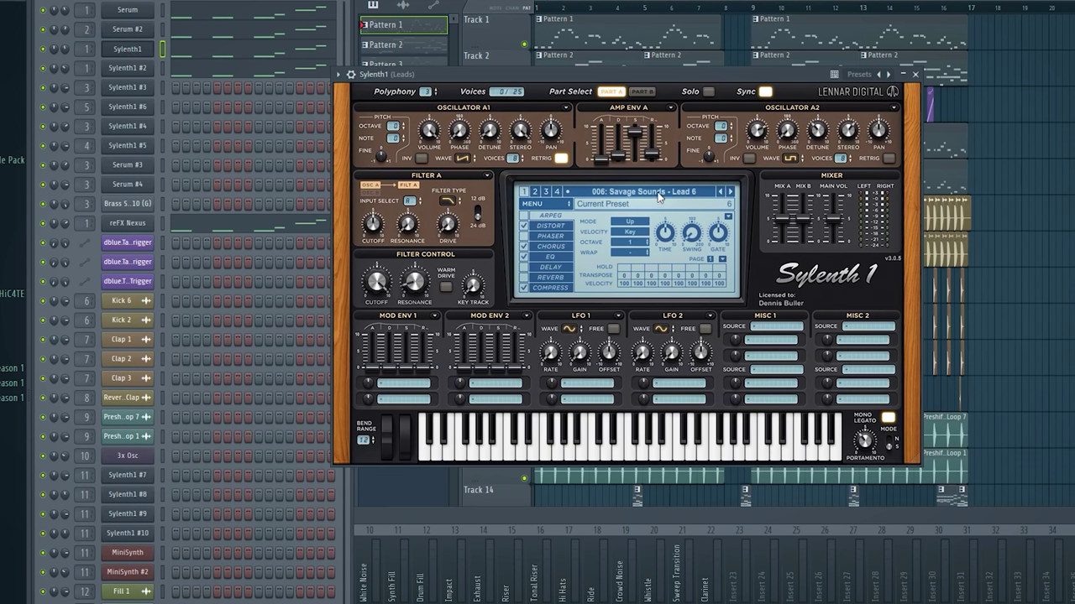
- Check Sylenth1 #2 and Nexus, then raise Serum's Bend Up and Sylenth1's Bend Range to 12
{"action": "left_click", "coordinate": [109, 70]}
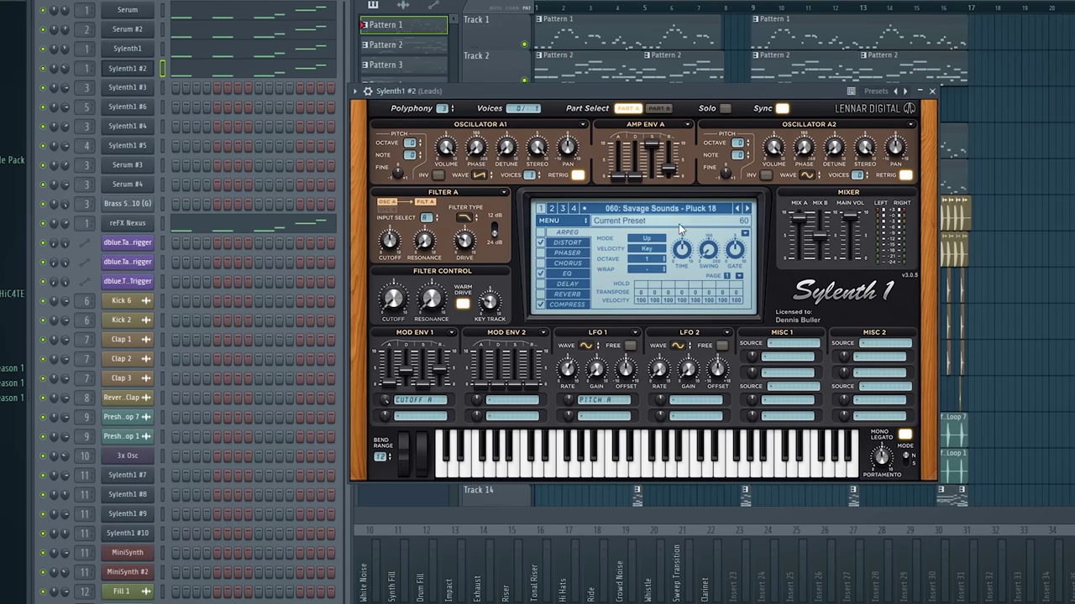
{"action": "left_click", "coordinate": [144, 225]}
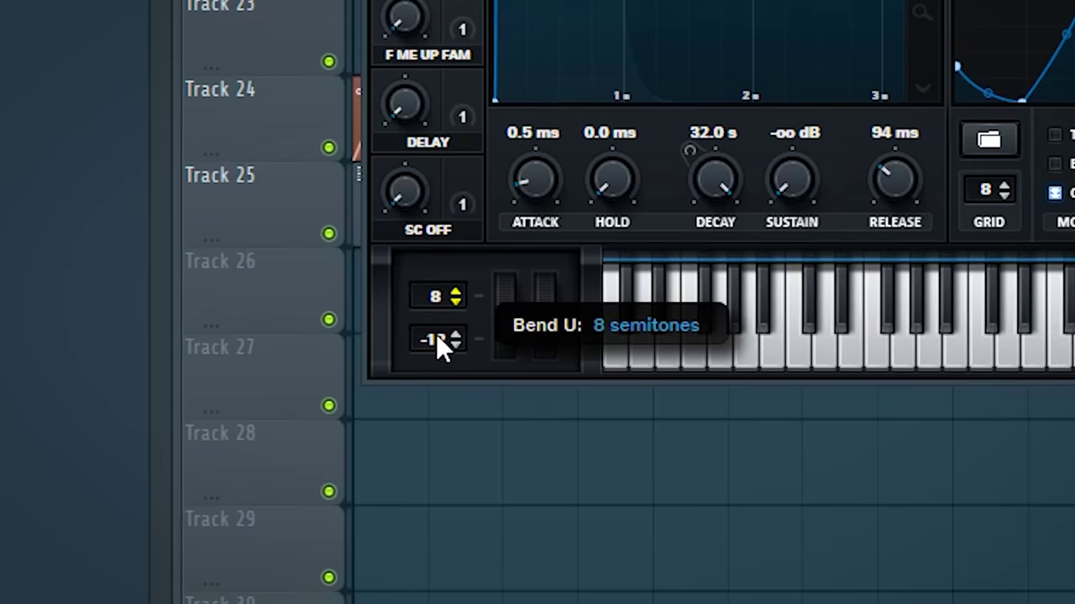
{"action": "left_click_drag", "start_coordinate": [436, 333], "coordinate": [440, 308]}
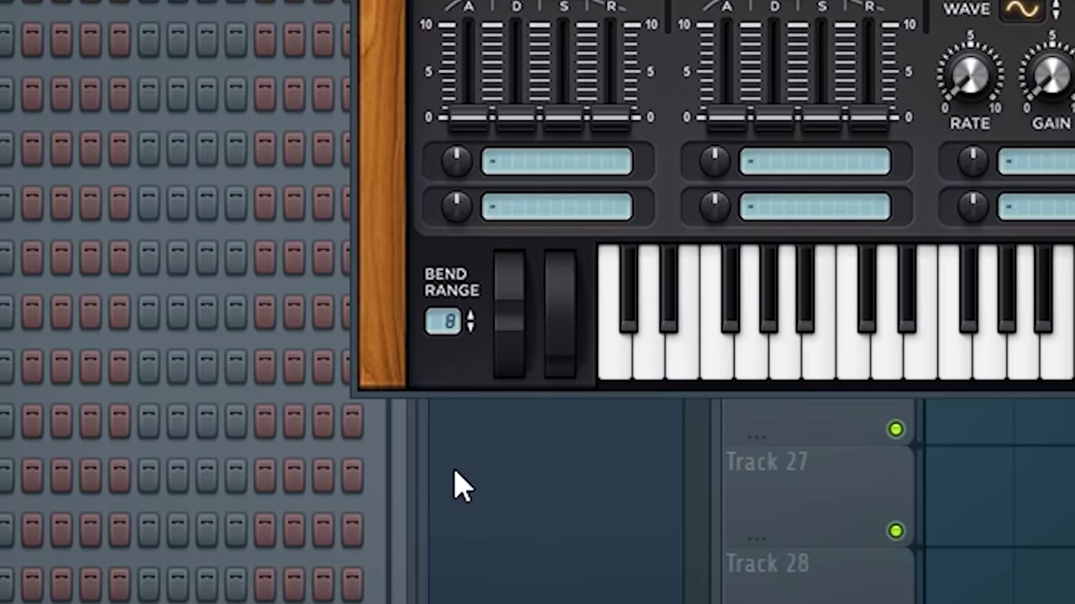
{"action": "left_click_drag", "start_coordinate": [463, 485], "coordinate": [463, 329]}
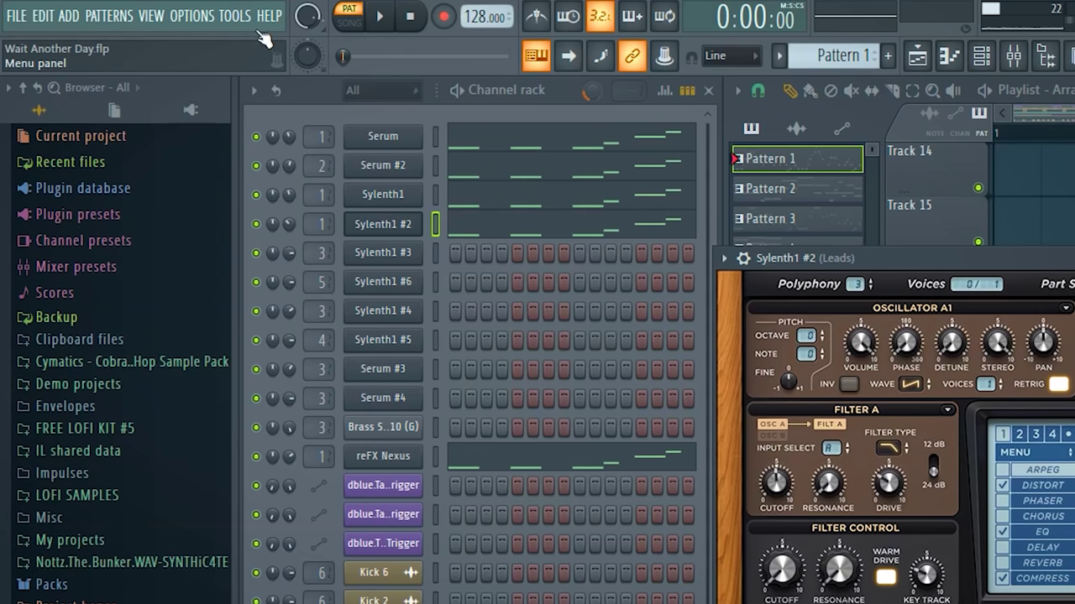
- Create a Sylenth1 #2 pitch-bend automation clip via Last tweaked and unmute Track 24
{"action": "left_click", "coordinate": [235, 16]}
{"action": "mouse_move", "coordinate": [313, 265]}
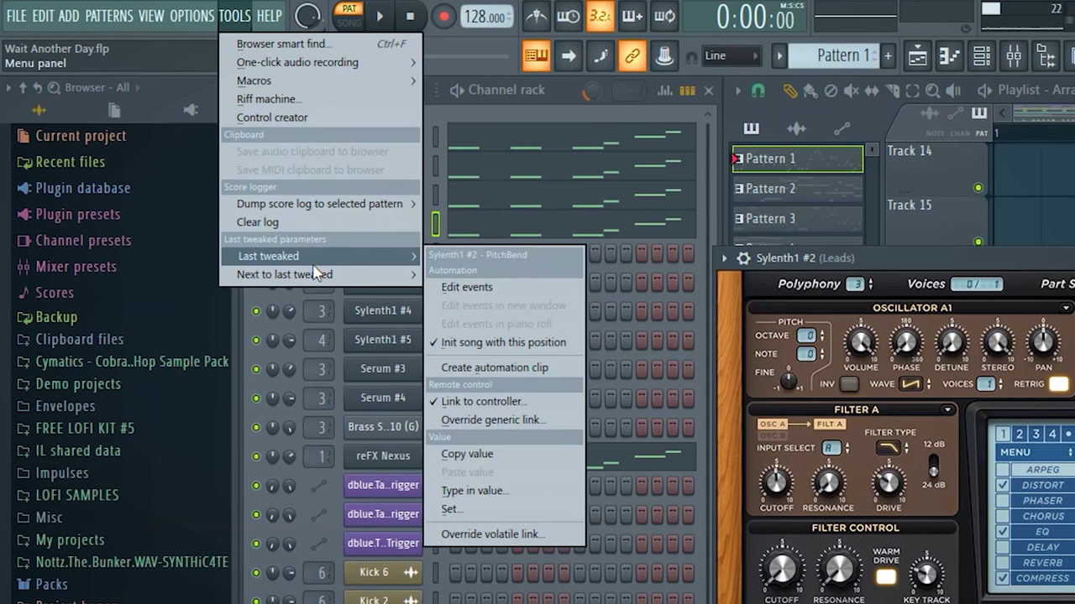
{"action": "left_click", "coordinate": [504, 368]}
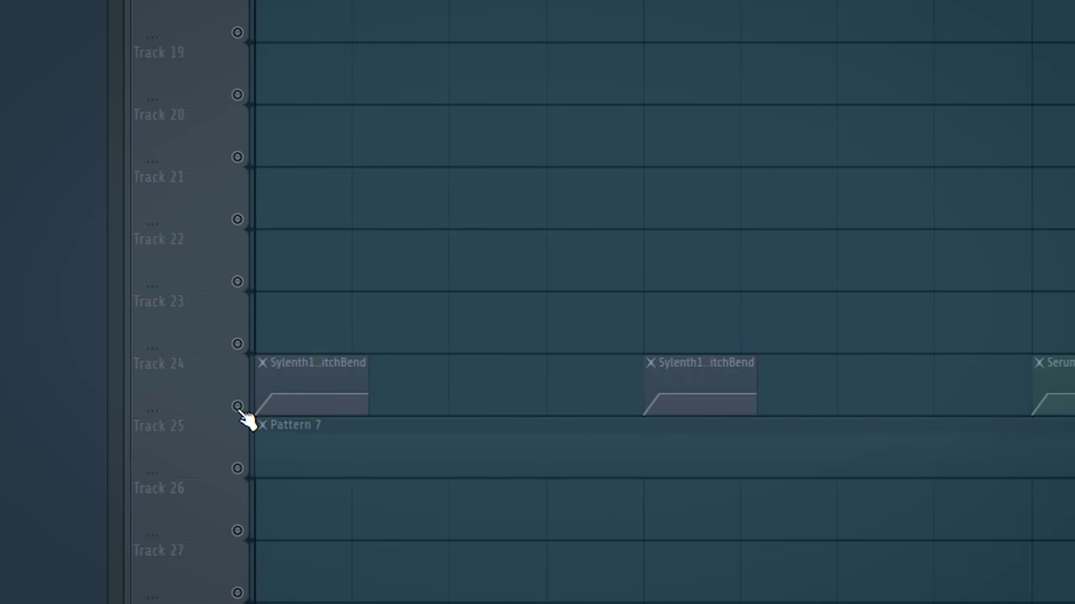
{"action": "left_click", "coordinate": [238, 408]}
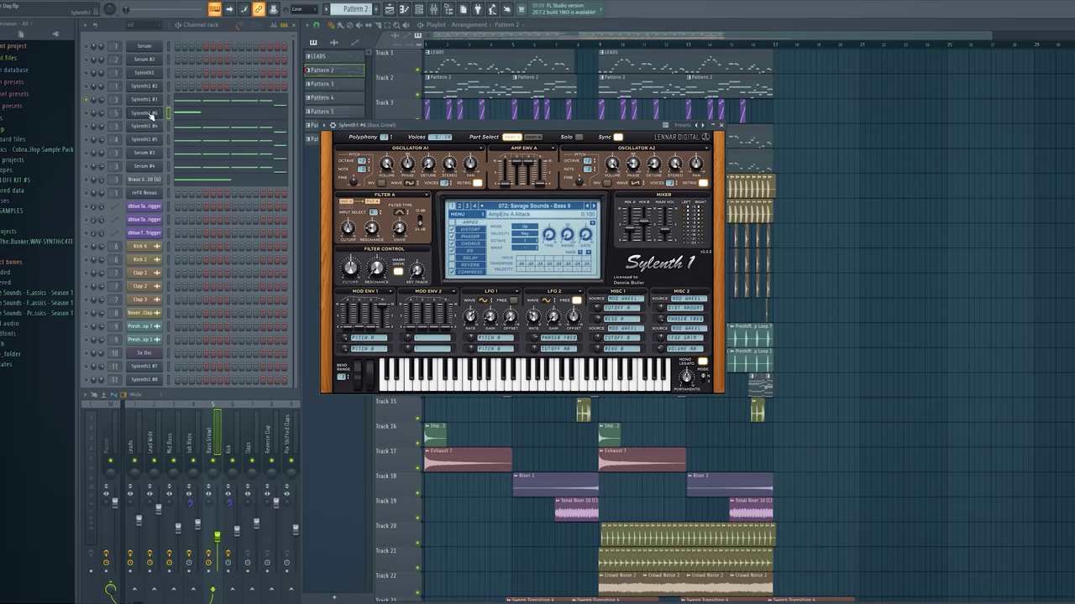
- Step through the Sub Bass, Mid Bass, Serum #3 and Serum #4 bass channels, then view Mid Bass effects
{"action": "left_click", "coordinate": [154, 141]}
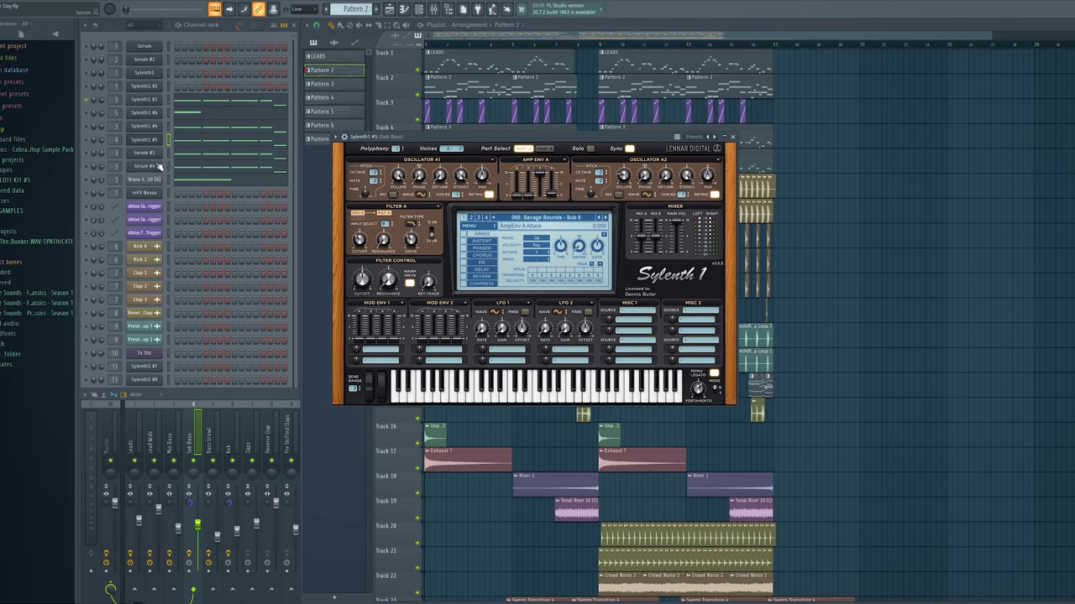
{"action": "left_click", "coordinate": [159, 167]}
{"action": "left_click", "coordinate": [147, 100]}
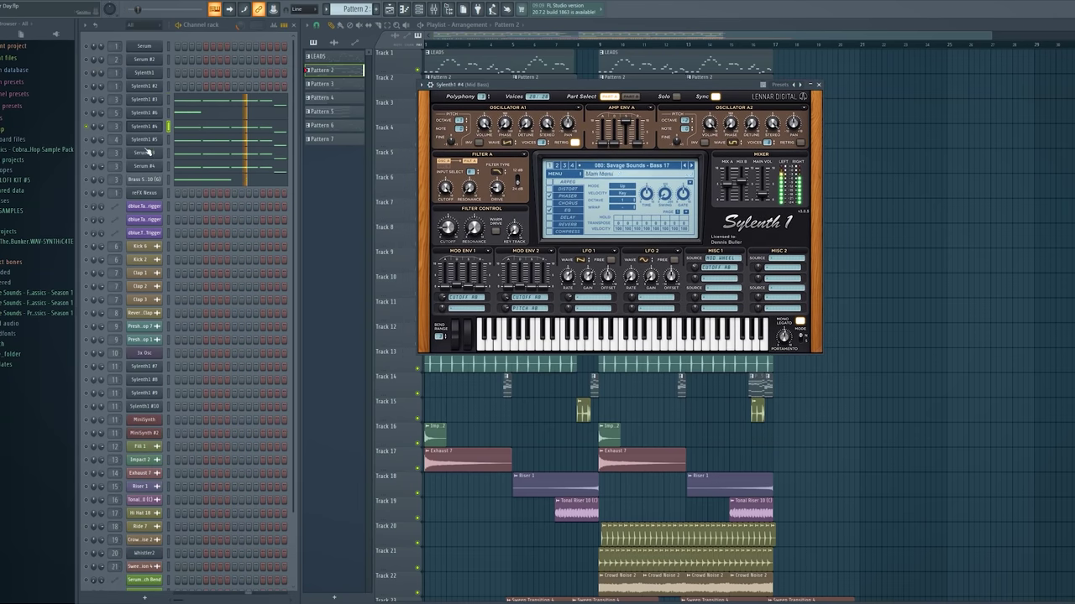
{"action": "left_click", "coordinate": [145, 139]}
{"action": "key", "text": "Down"}
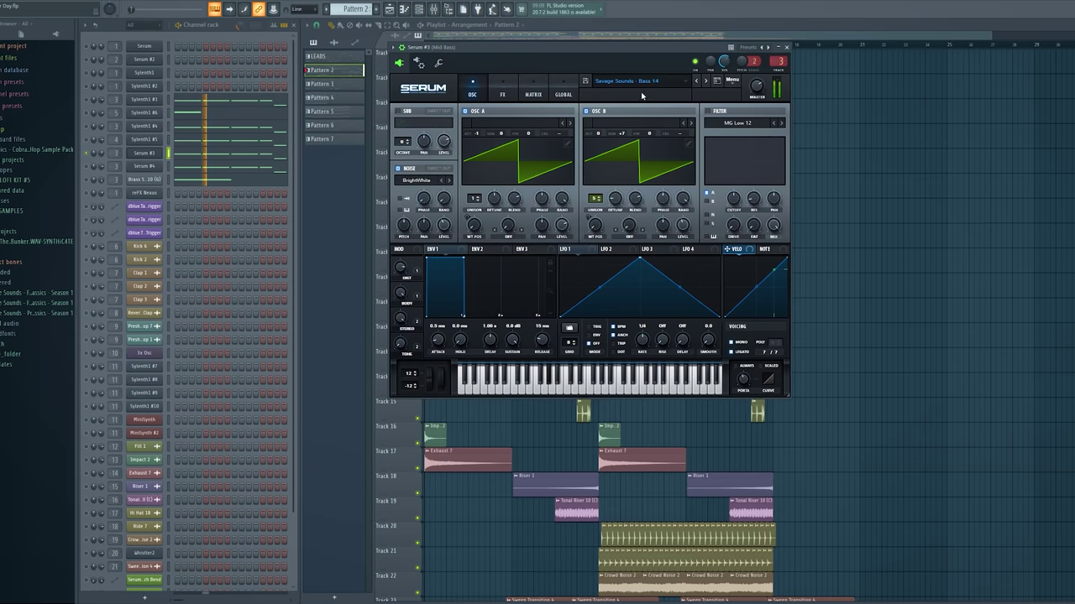
{"action": "key", "text": "Down"}
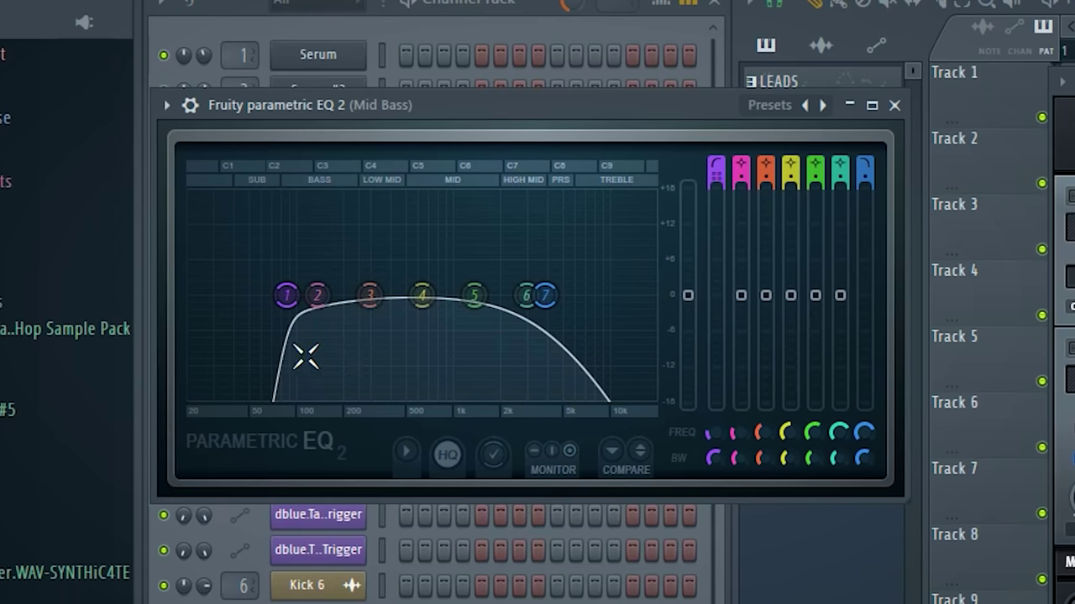
{"action": "scroll", "coordinate": [263, 308], "scroll_direction": "up", "scroll_amount": 2}
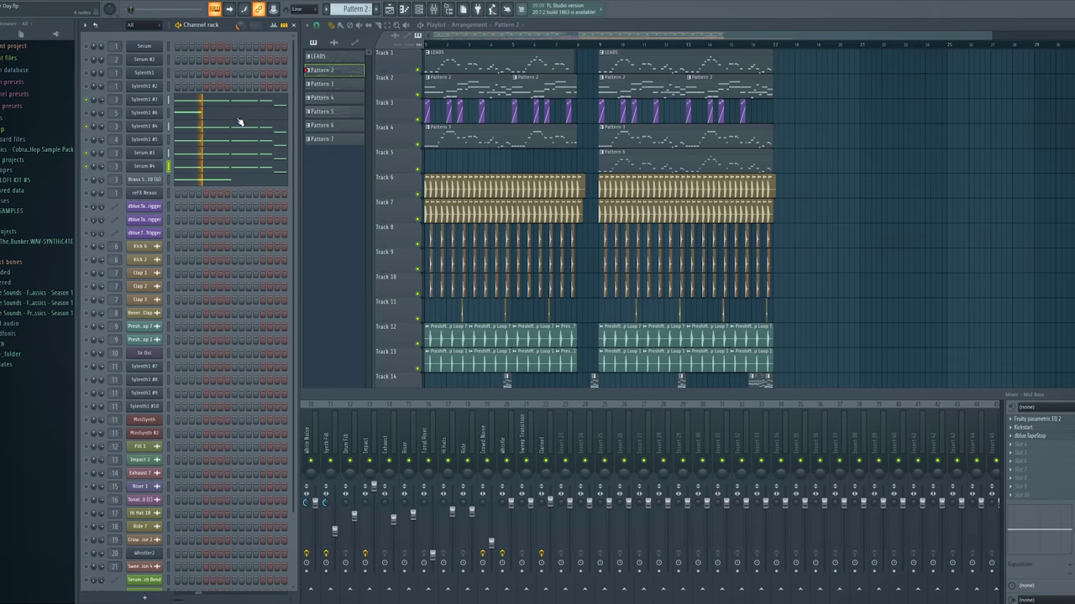
- Open Sylenth1 #3's bass notes in the piano roll and preview them
{"action": "left_click", "coordinate": [159, 101]}
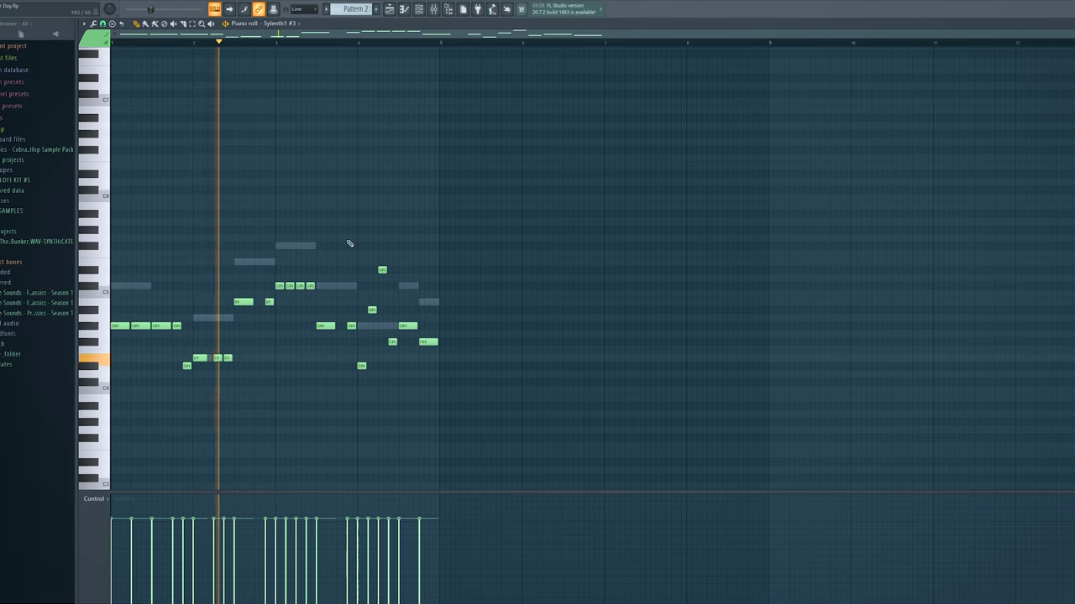
{"action": "scroll", "coordinate": [321, 223], "scroll_direction": "down", "scroll_amount": 3}
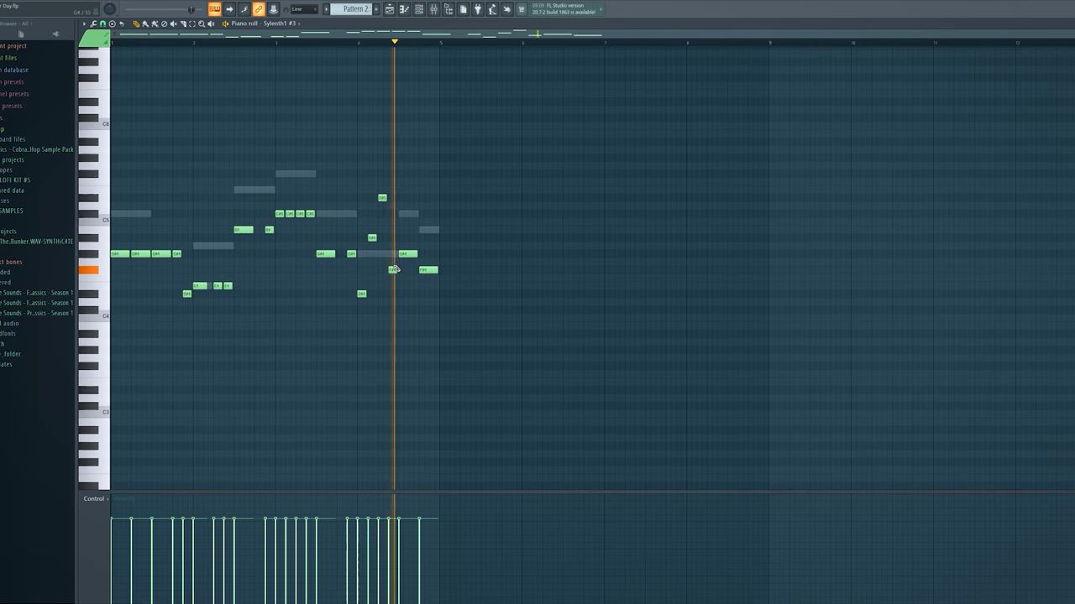
{"action": "key", "text": "space"}
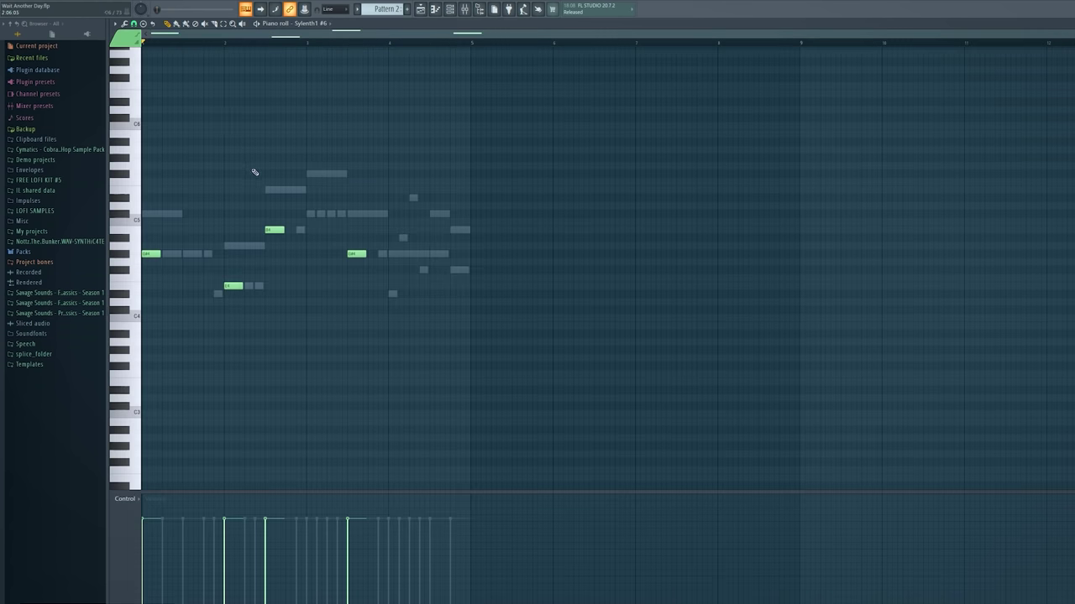
- Play the section, raise the Bass Growl Reeverb 2 decay, then play Sylenth1 #6's melody in the piano roll
{"action": "key", "text": "space"}
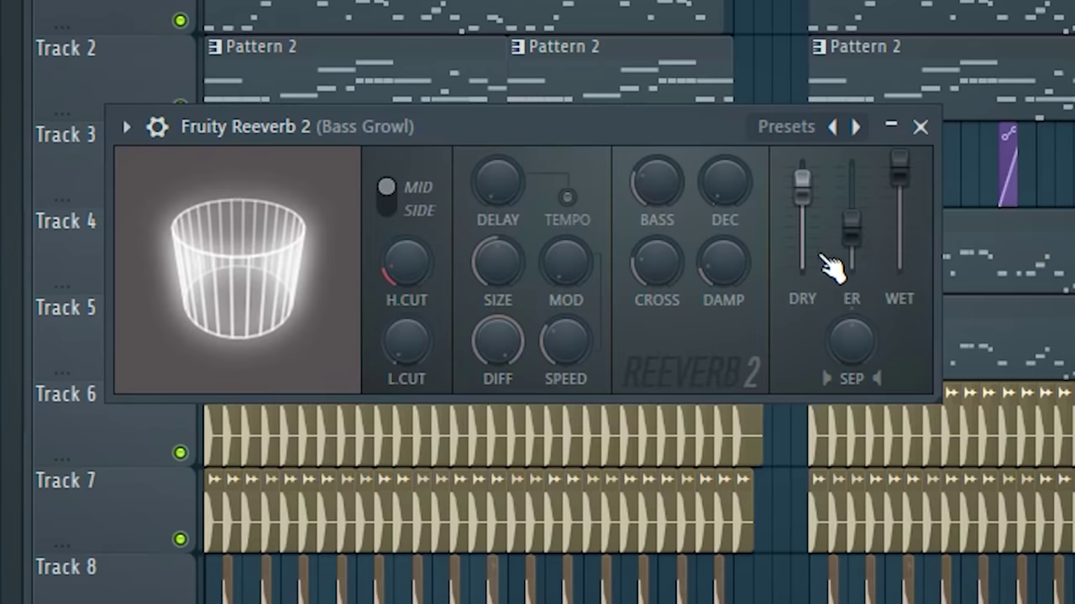
{"action": "mouse_move", "coordinate": [907, 179]}
{"action": "left_mouse_down"}
{"action": "mouse_move", "coordinate": [900, 227]}
{"action": "mouse_move", "coordinate": [899, 172]}
{"action": "left_mouse_up"}
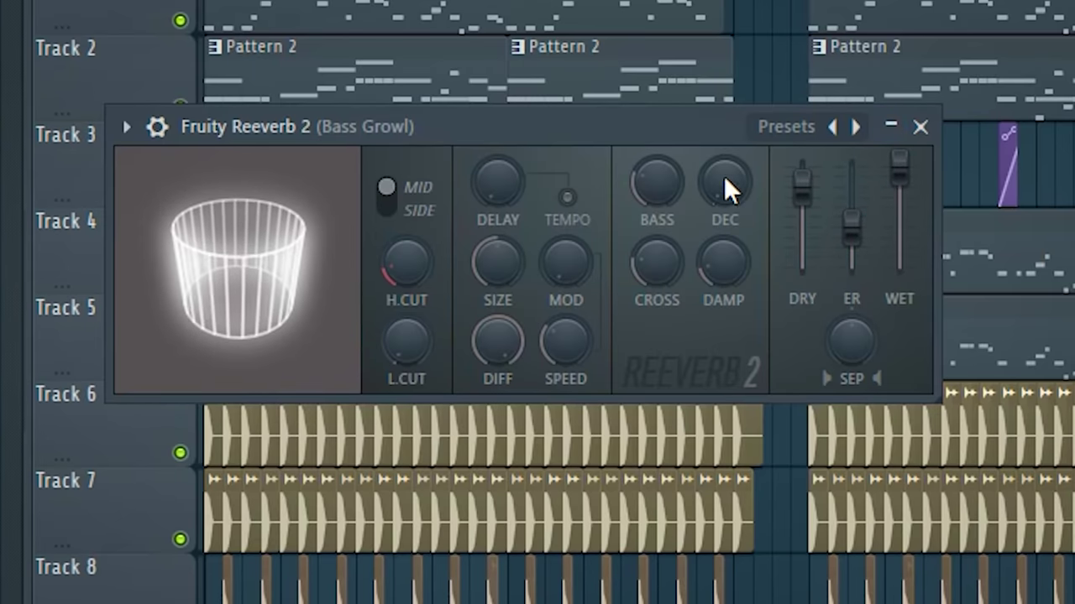
{"action": "left_click_drag", "start_coordinate": [727, 185], "coordinate": [727, 153]}
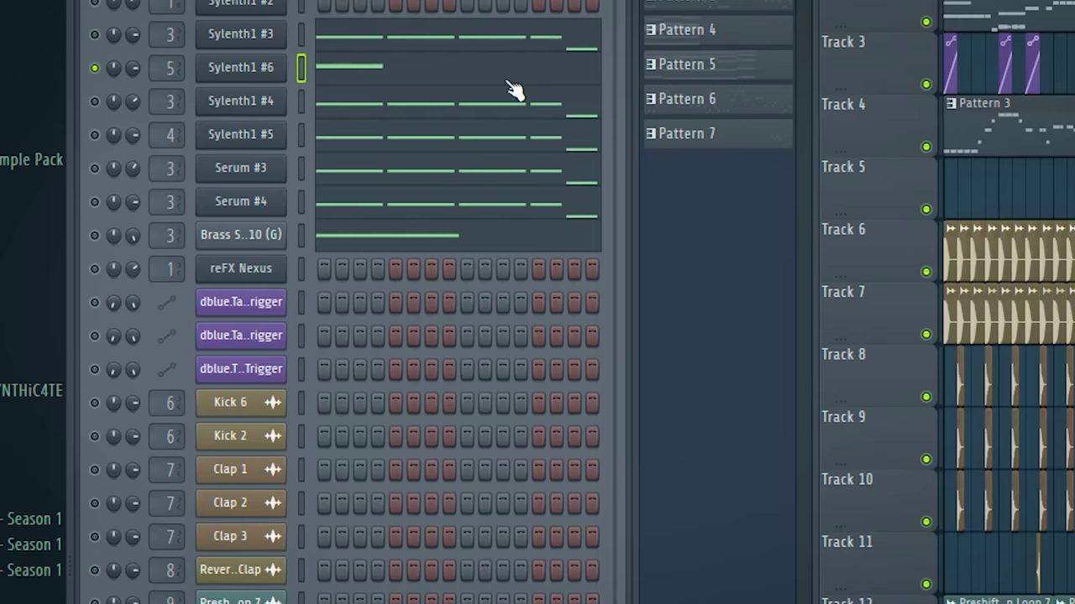
{"action": "left_click", "coordinate": [344, 82]}
{"action": "key", "text": "space"}
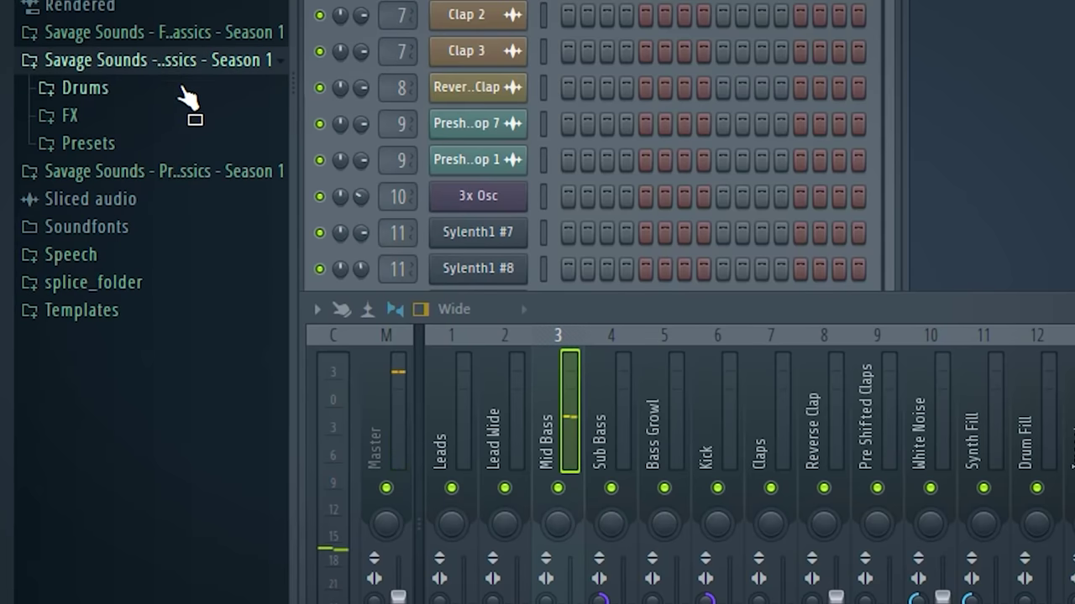
- Expand the Savage Sounds FX folder to reveal the 7 Brass Stabs samples
{"action": "left_click", "coordinate": [106, 124]}
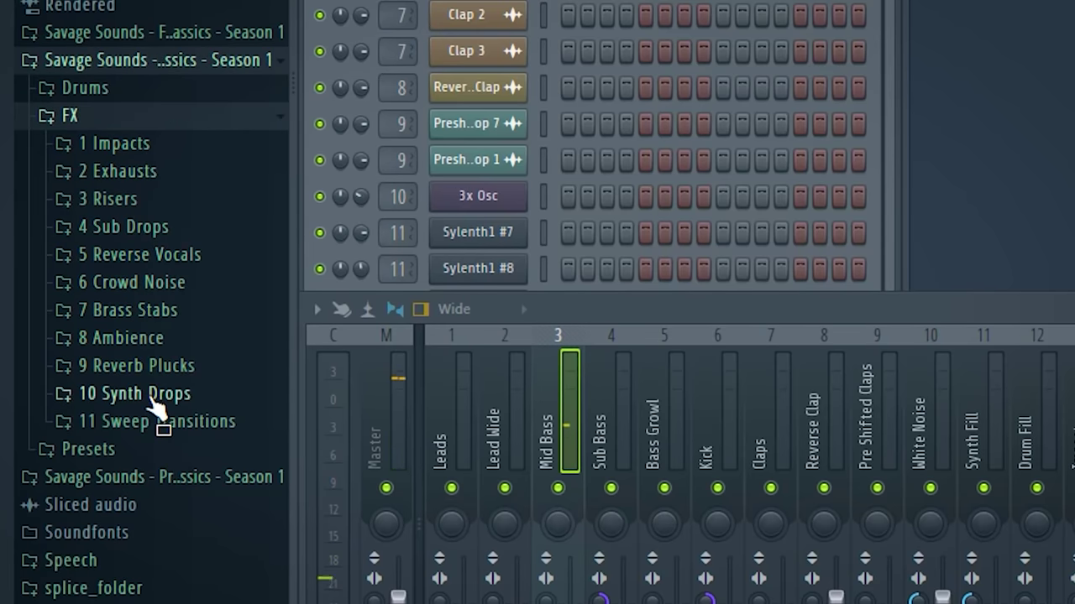
{"action": "left_click", "coordinate": [134, 311]}
{"action": "left_click", "coordinate": [186, 567]}
{"action": "left_click", "coordinate": [168, 312]}
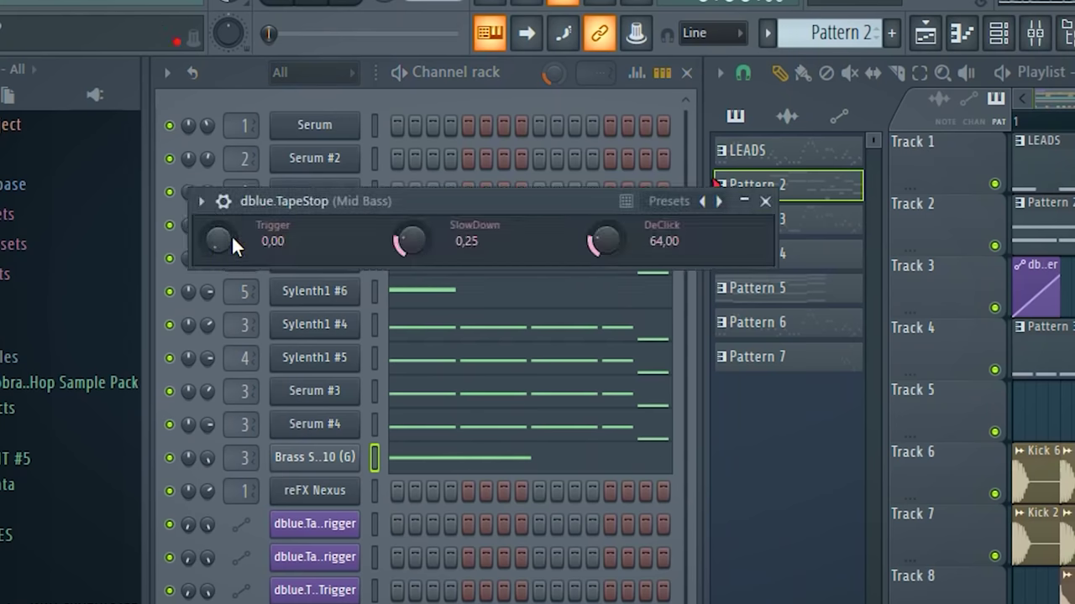
- Create a dblue TapeStop Trigger automation clip ramping up from zero, then play the arrangement
{"action": "right_click", "coordinate": [220, 241]}
{"action": "left_click", "coordinate": [290, 387]}
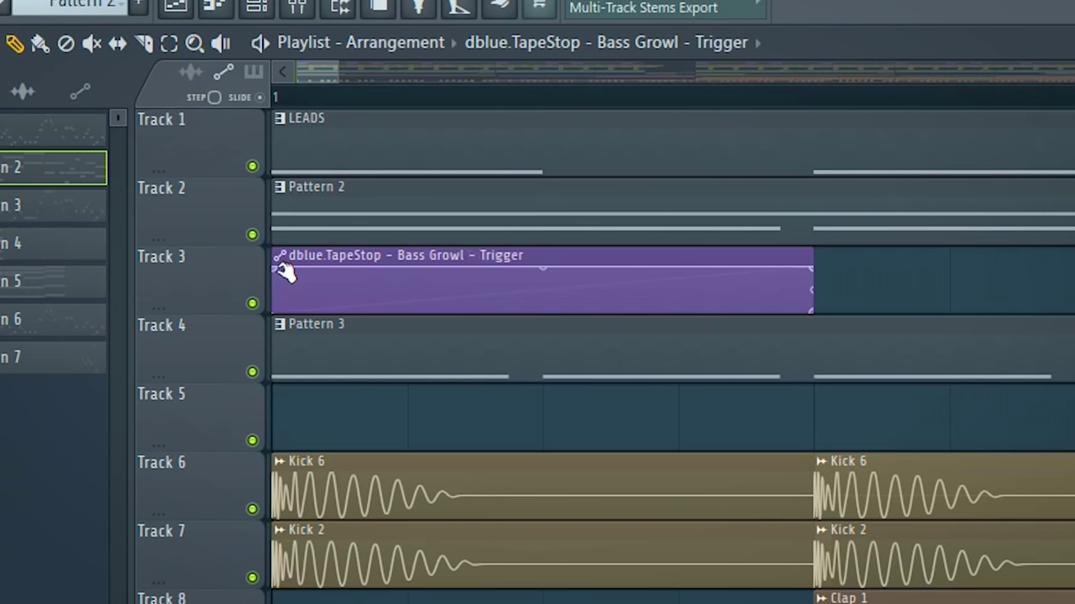
{"action": "left_click_drag", "start_coordinate": [286, 273], "coordinate": [283, 331]}
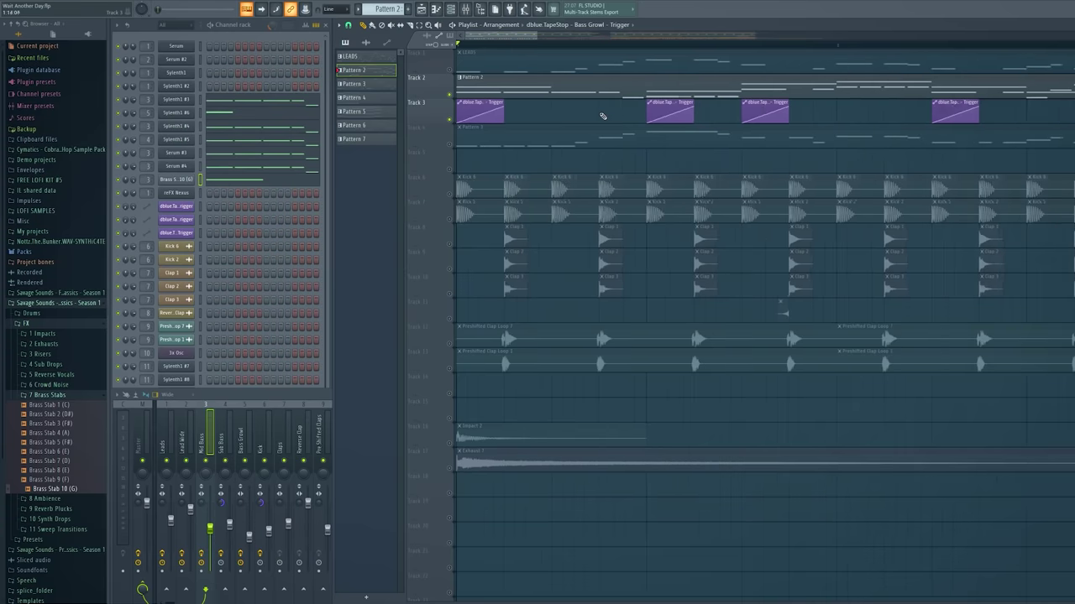
{"action": "scroll", "coordinate": [464, 55], "scroll_direction": "down", "scroll_amount": 4}
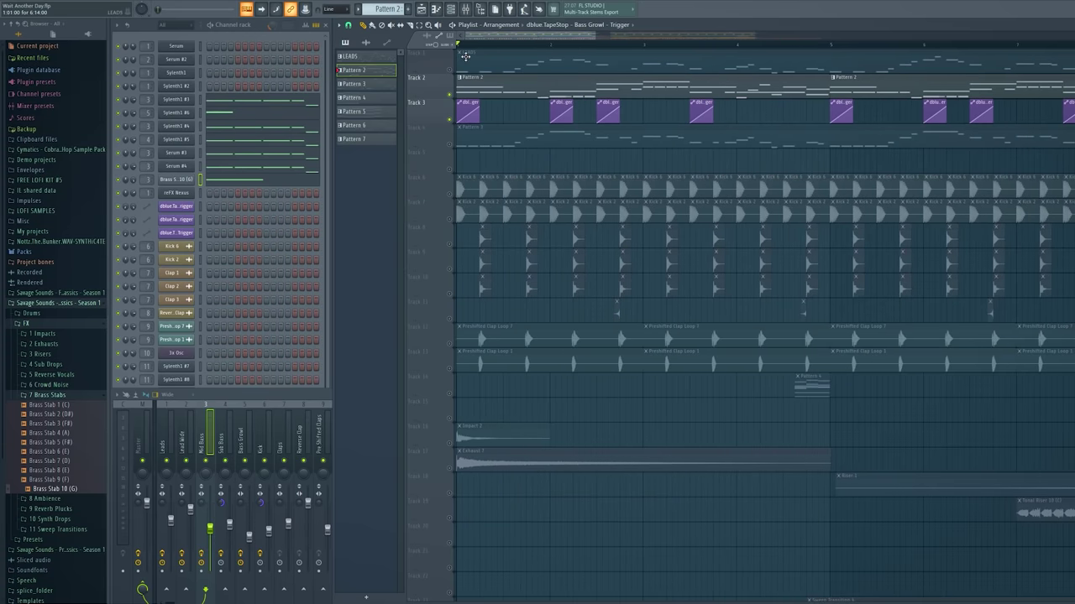
{"action": "key", "text": "space"}
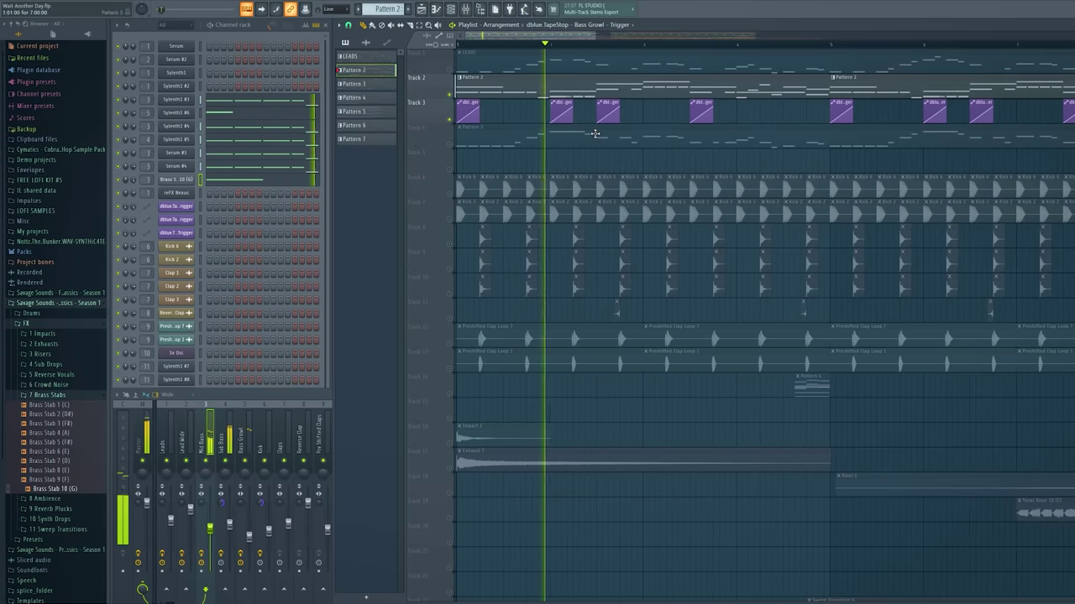
{"action": "scroll", "coordinate": [638, 122], "scroll_direction": "down", "scroll_amount": 2}
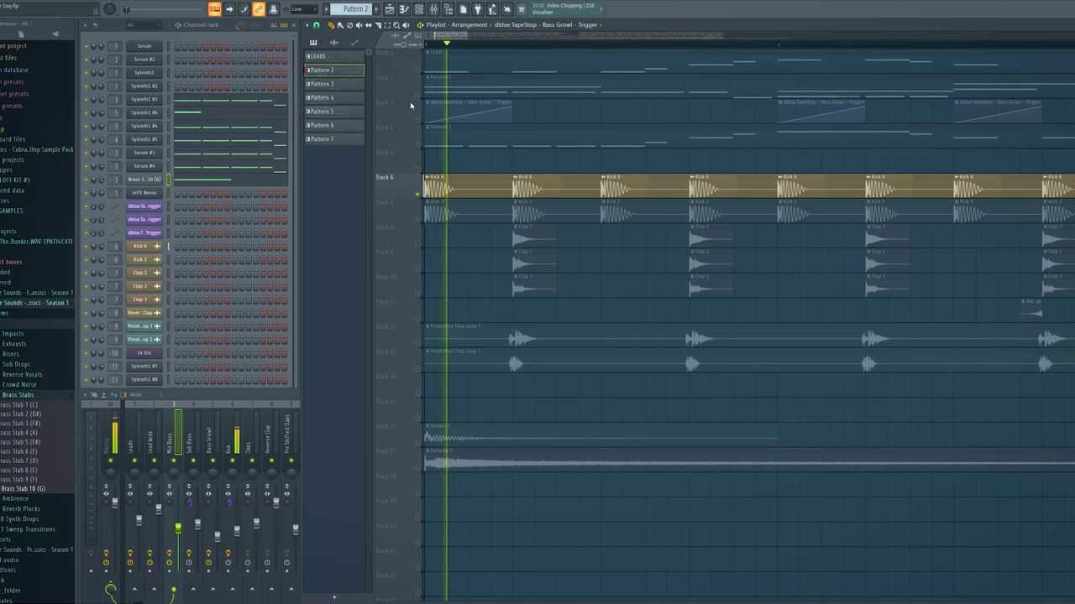
- Select the Kick 2, Clap 1–3 and clap loop clips on Tracks 7–13 and play from the start
{"action": "left_click", "coordinate": [424, 221], "text": "shift"}
{"action": "key", "text": "space"}
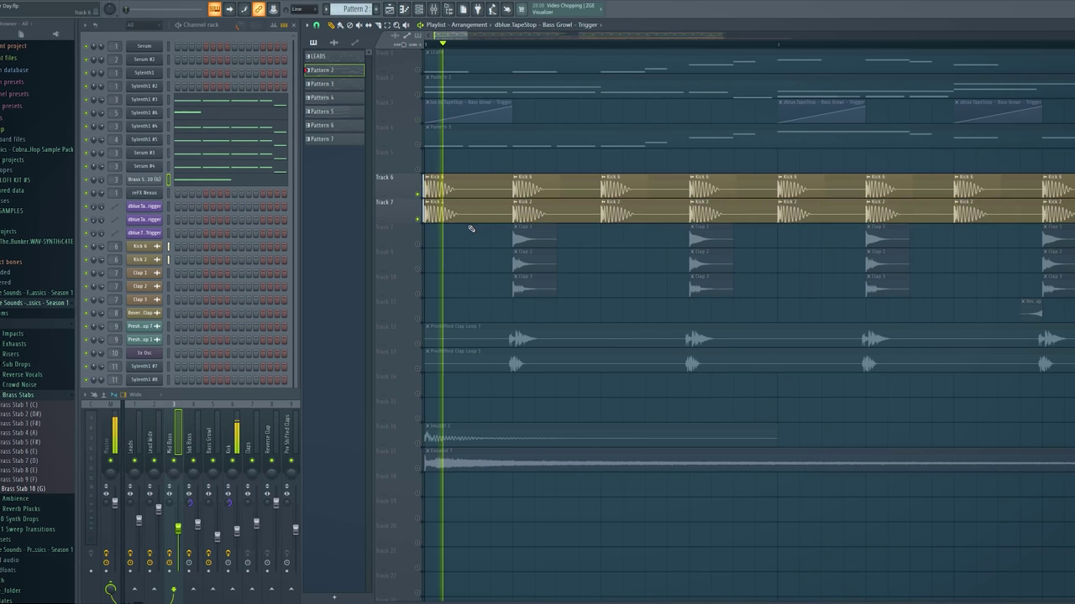
{"action": "left_click", "coordinate": [420, 246], "text": "shift"}
{"action": "left_click", "coordinate": [423, 272], "text": "shift"}
{"action": "left_click", "coordinate": [436, 291], "text": "shift"}
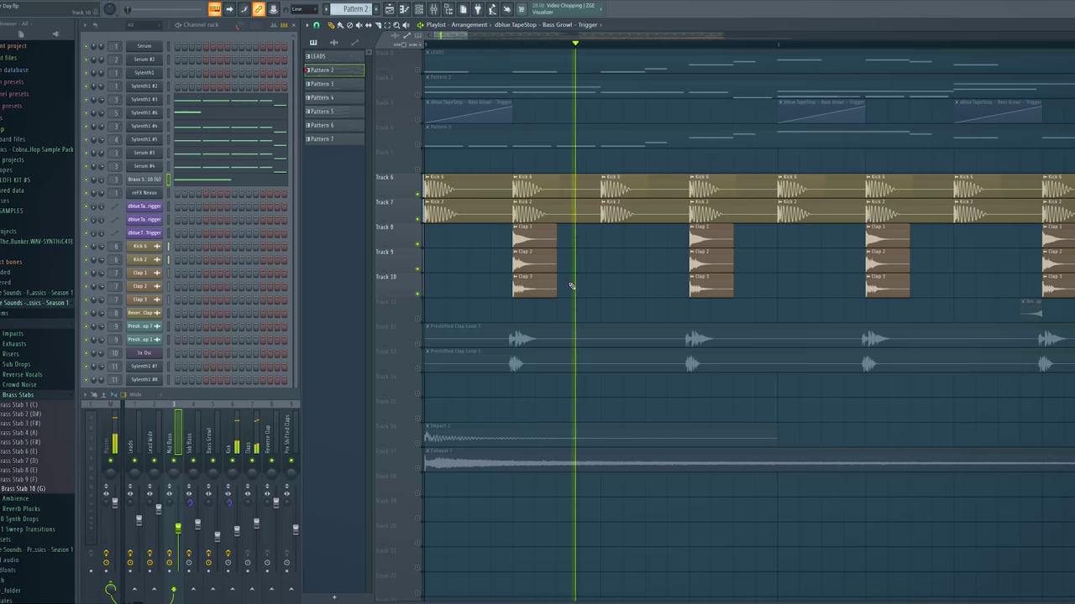
{"action": "left_click", "coordinate": [423, 340], "text": "shift"}
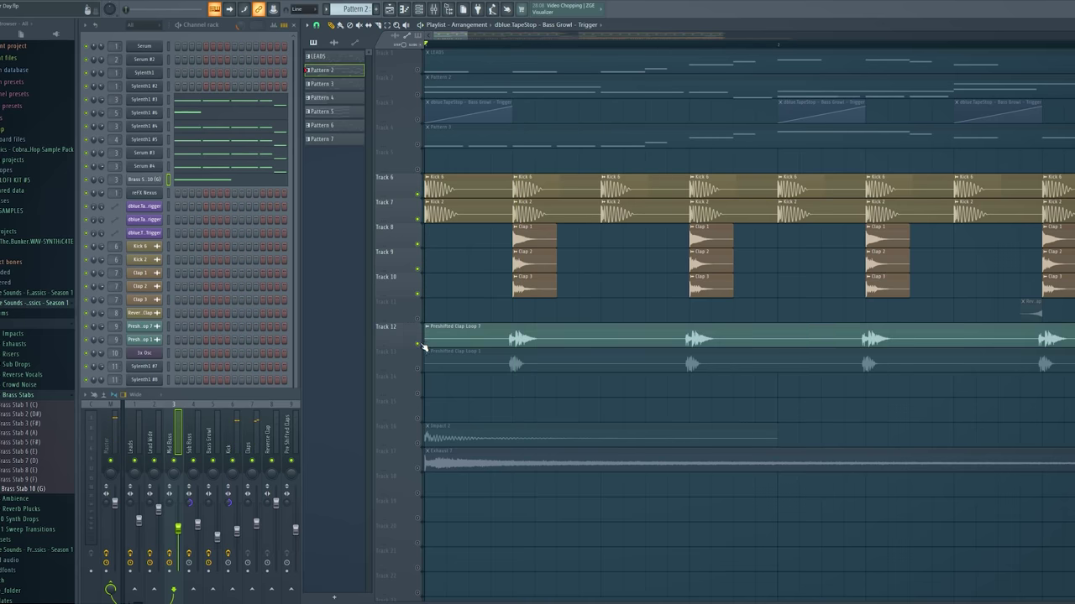
{"action": "left_click", "coordinate": [423, 371], "text": "shift"}
{"action": "key", "text": "space"}
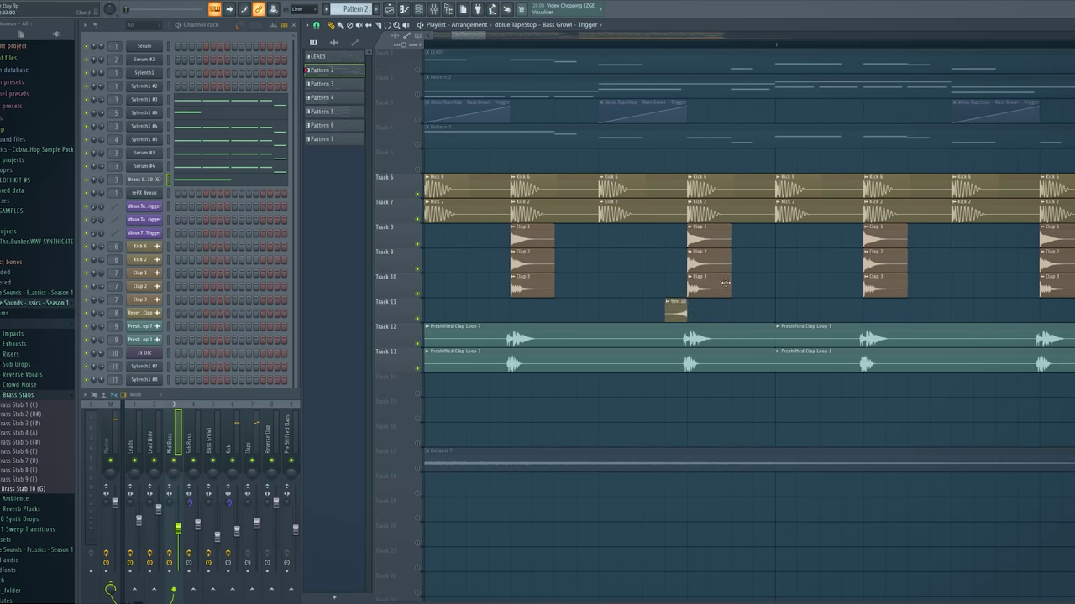
- Check the Reverse Clap channel, then place Impact 2 on Track 16 and Exhaust 7 on Track 17
{"action": "double_click", "coordinate": [675, 309]}
{"action": "key", "text": "Escape"}
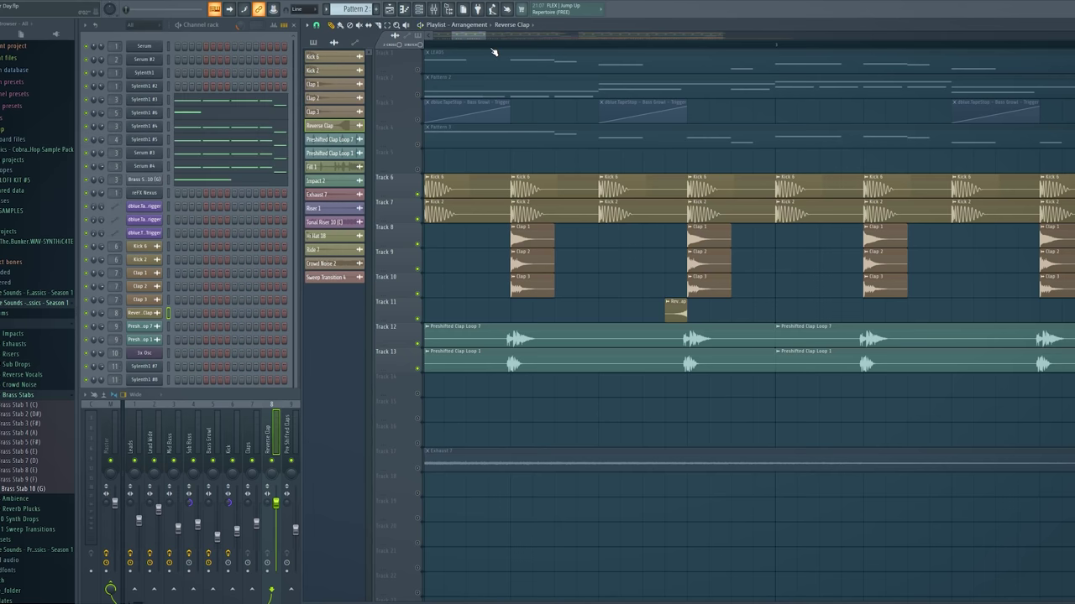
{"action": "key", "text": "space"}
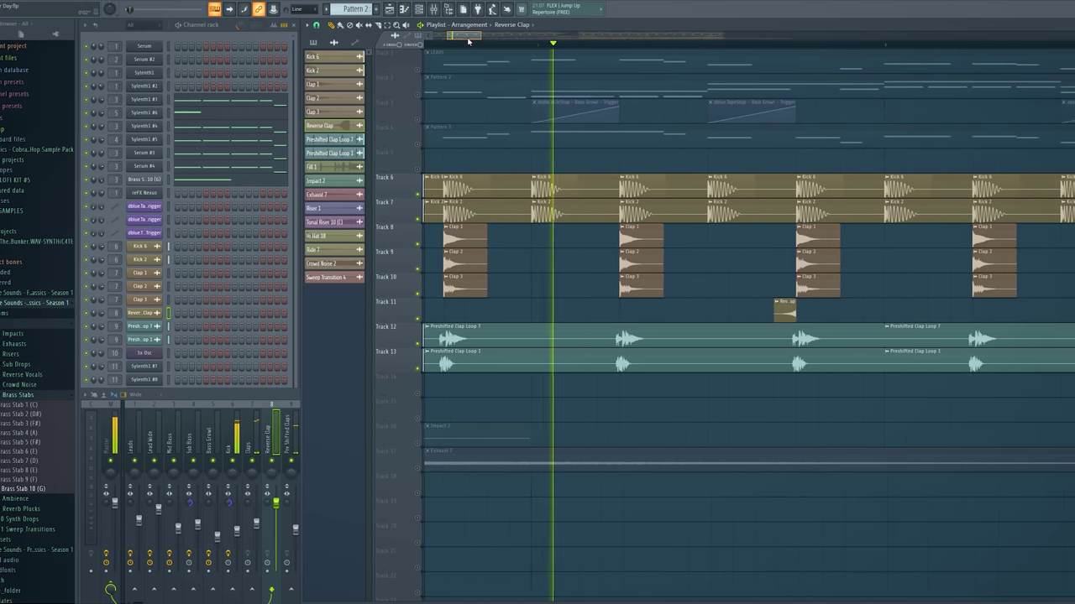
{"action": "left_click_drag", "start_coordinate": [316, 180], "coordinate": [422, 445]}
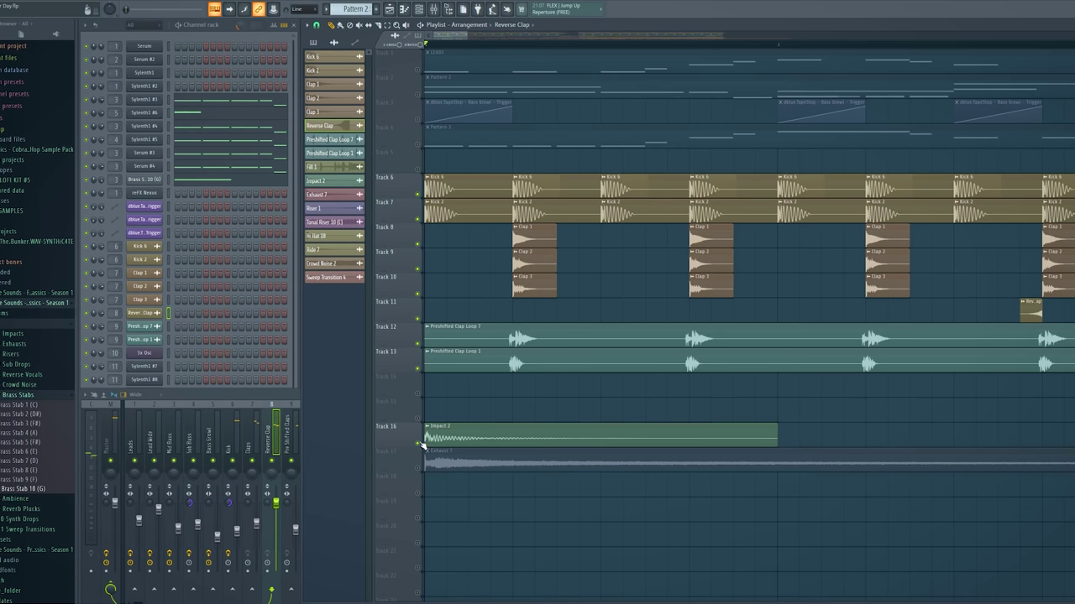
{"action": "left_click_drag", "start_coordinate": [422, 464], "coordinate": [483, 449]}
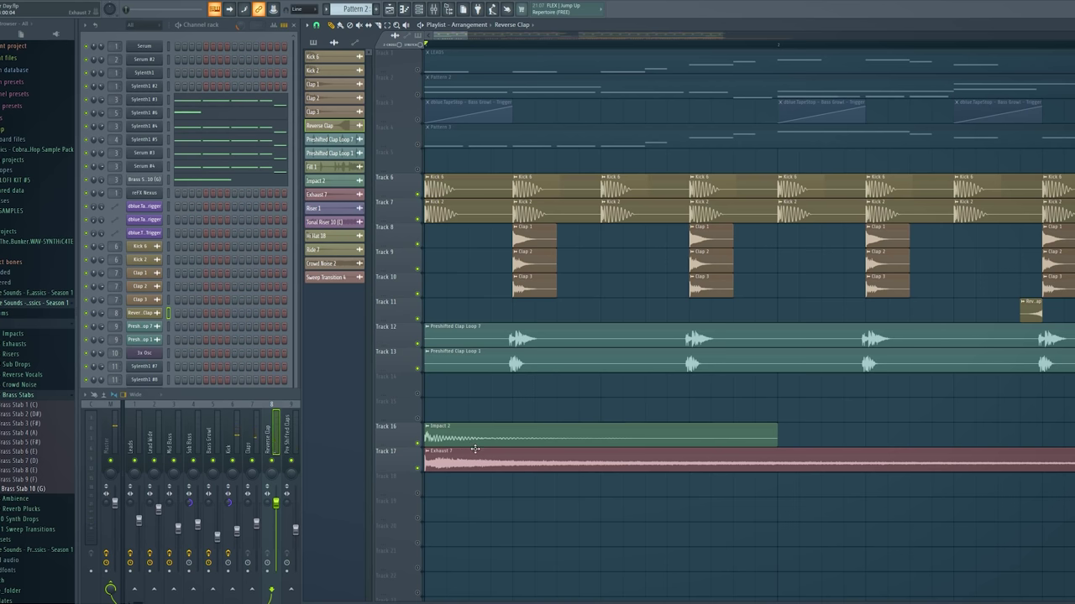
{"action": "key", "text": "space"}
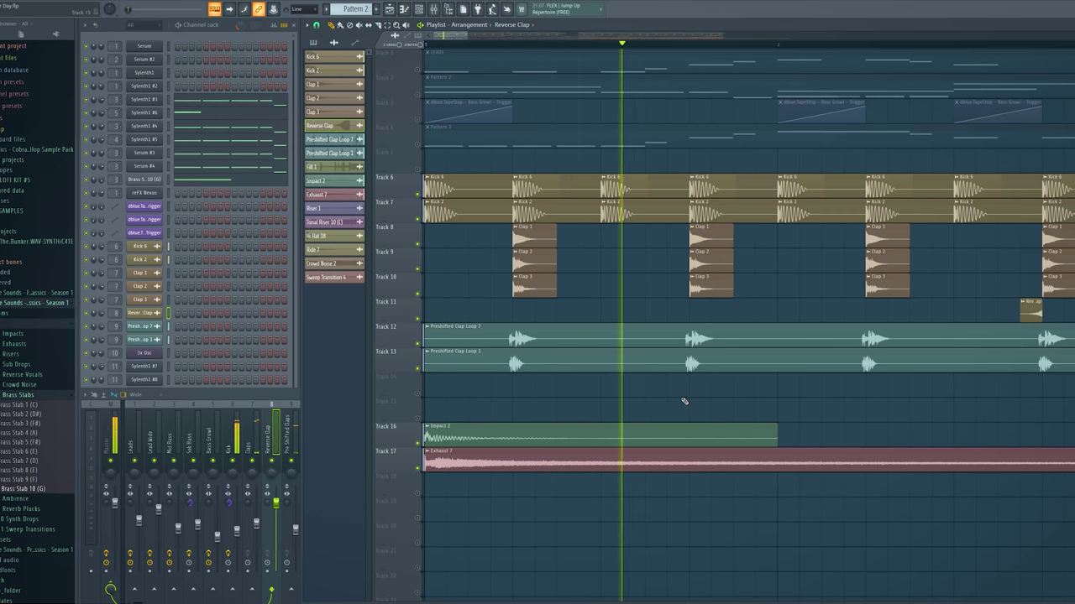
{"action": "scroll", "coordinate": [685, 401], "scroll_direction": "down", "scroll_amount": 2}
{"action": "scroll", "coordinate": [684, 401], "scroll_direction": "down", "scroll_amount": 1}
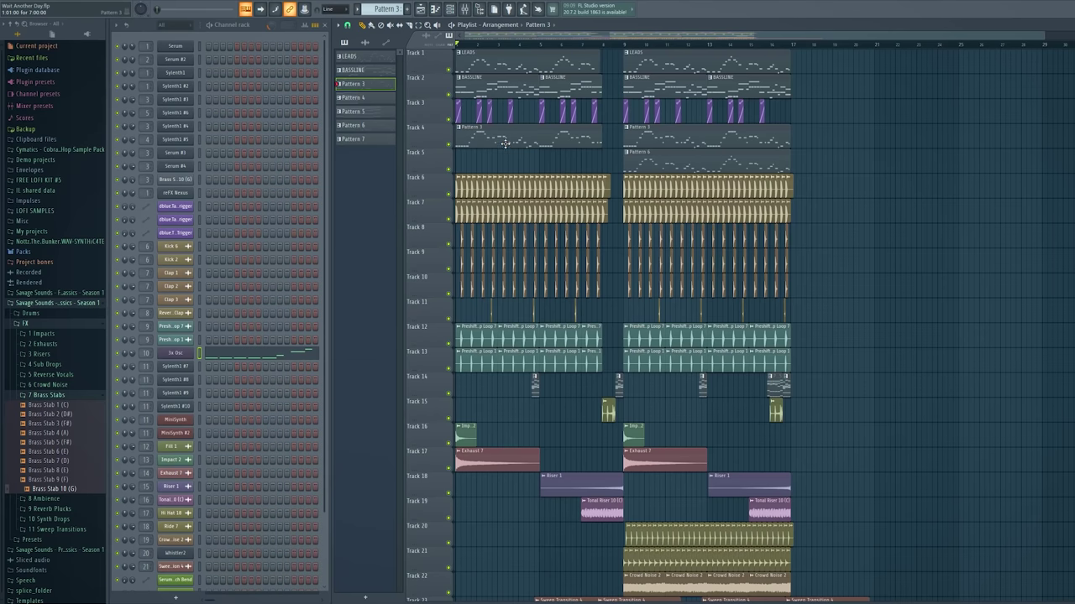
- Inspect the 3x Osc white noise synth and its notes, nudge its reverb wet level, and close the reverb
{"action": "left_click", "coordinate": [185, 356]}
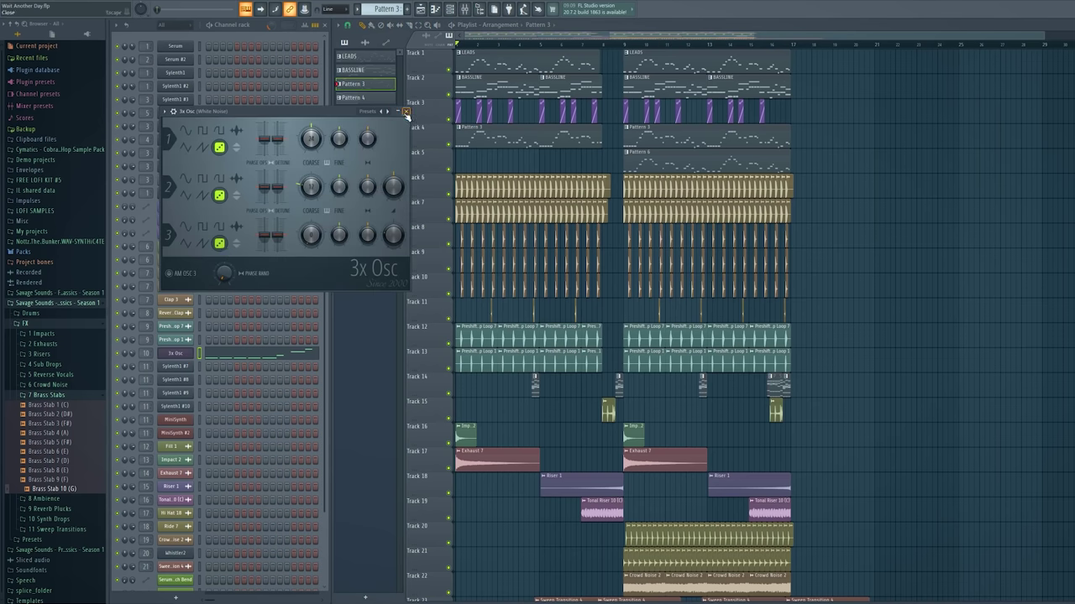
{"action": "left_click", "coordinate": [406, 113]}
{"action": "left_click", "coordinate": [281, 362]}
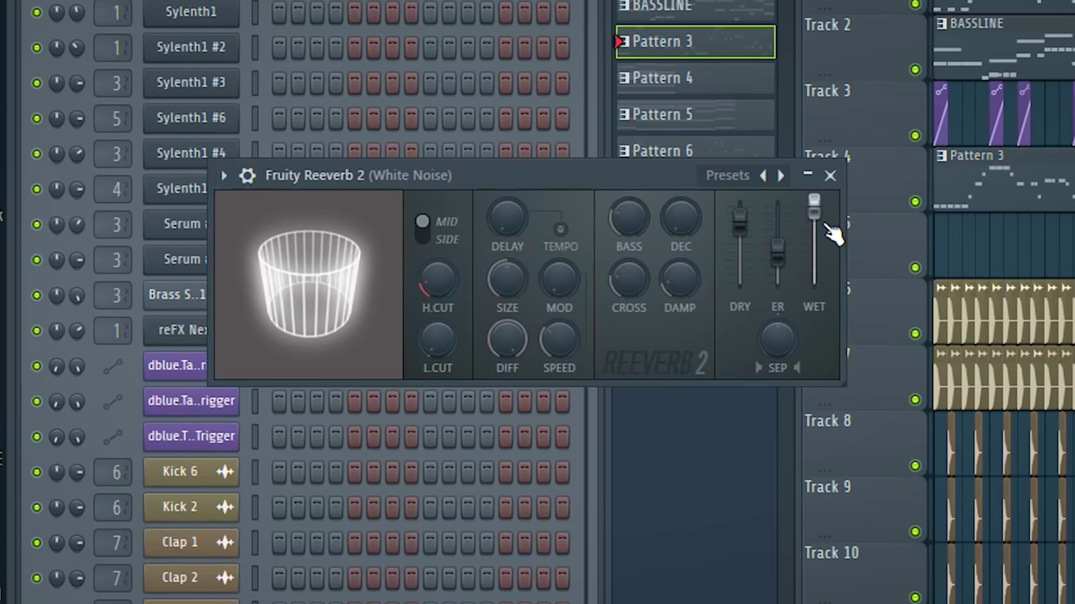
{"action": "mouse_move", "coordinate": [825, 225]}
{"action": "left_mouse_down"}
{"action": "mouse_move", "coordinate": [814, 256]}
{"action": "mouse_move", "coordinate": [818, 211]}
{"action": "left_mouse_up"}
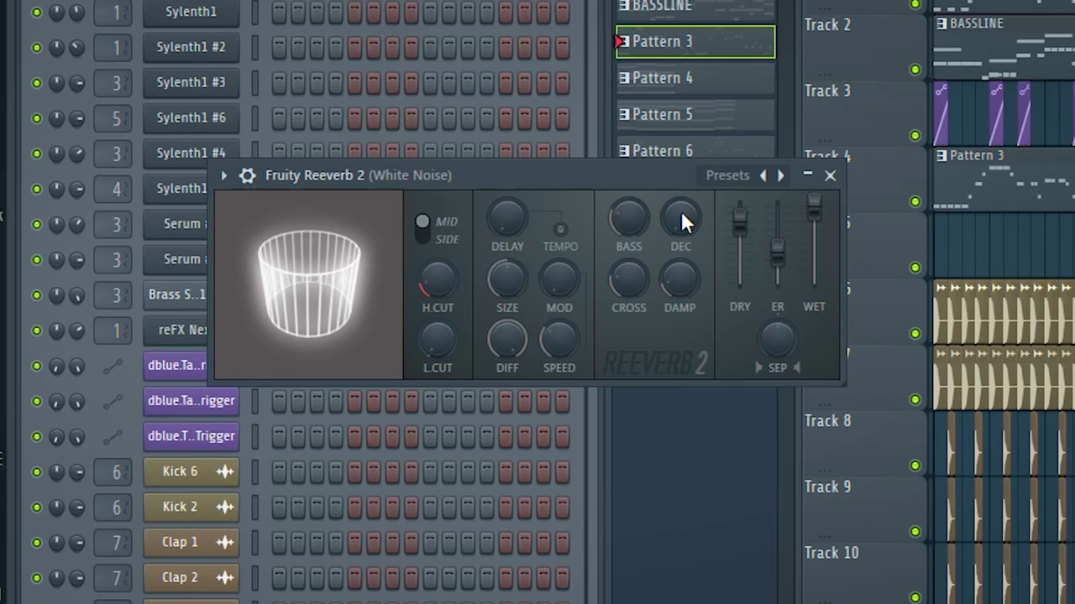
{"action": "left_click", "coordinate": [831, 176]}
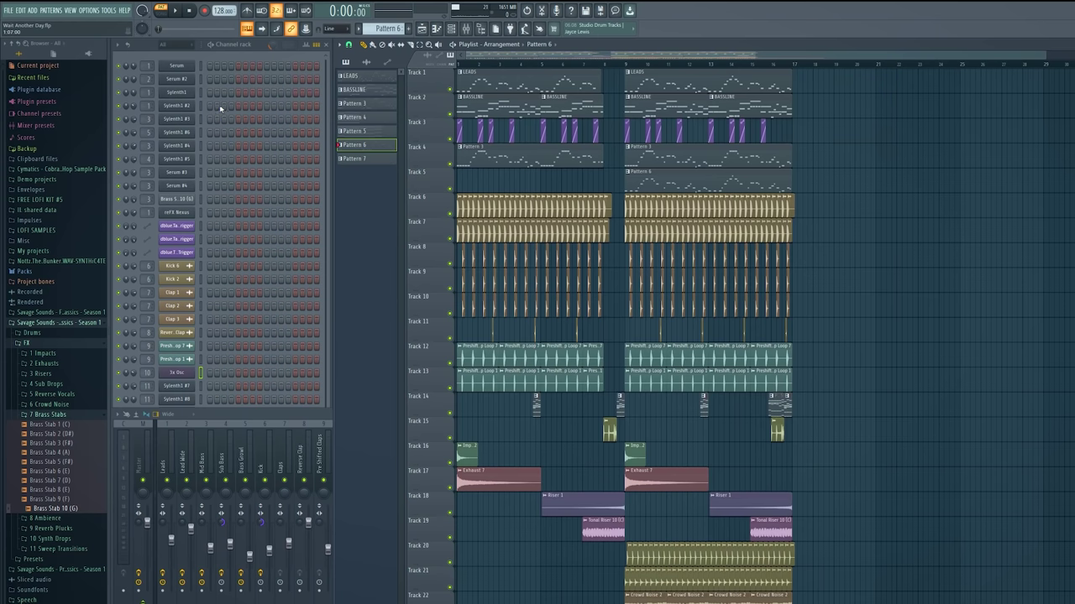
- Solo Riser 1 and Tonal Riser on Tracks 18–19 and play them, then show the full mixer
{"action": "left_click", "coordinate": [254, 49]}
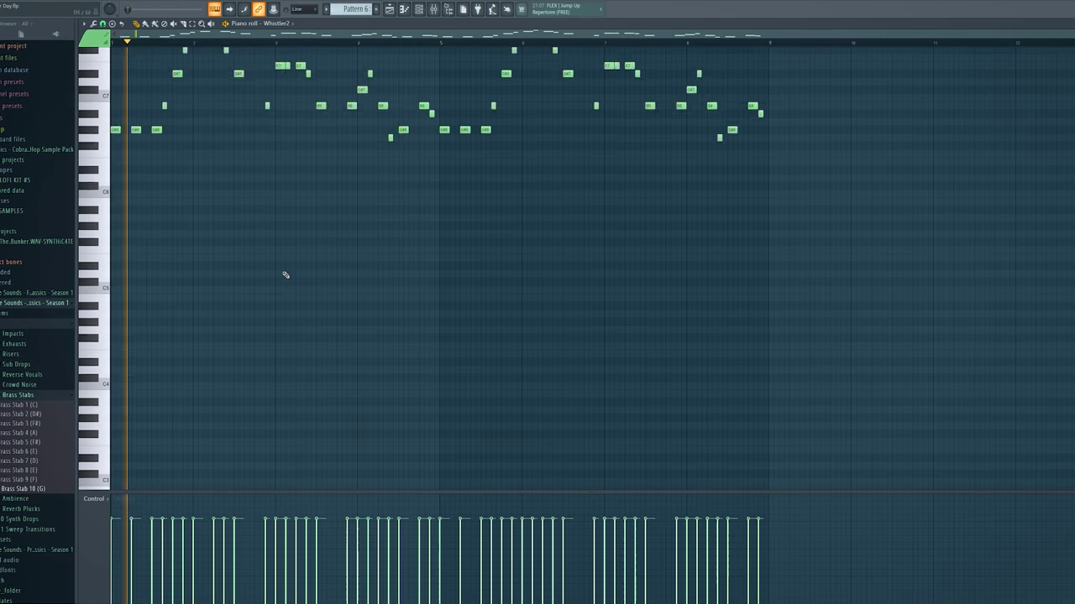
{"action": "scroll", "coordinate": [271, 283], "scroll_direction": "up", "scroll_amount": 4}
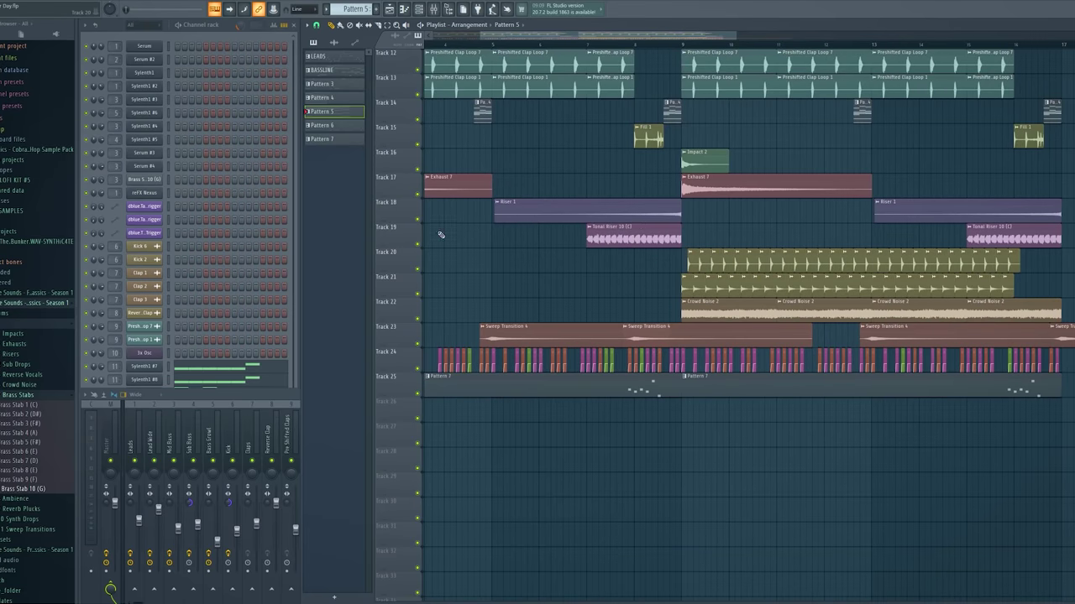
{"action": "right_click", "coordinate": [423, 223]}
{"action": "left_click", "coordinate": [417, 219], "text": "ctrl"}
{"action": "left_click", "coordinate": [417, 244]}
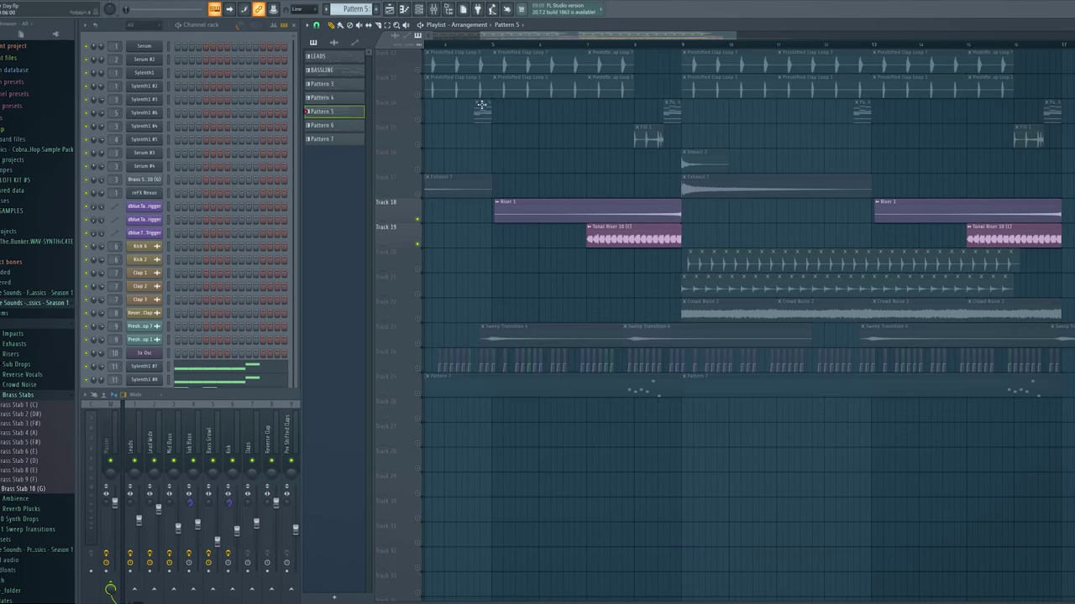
{"action": "key", "text": "space"}
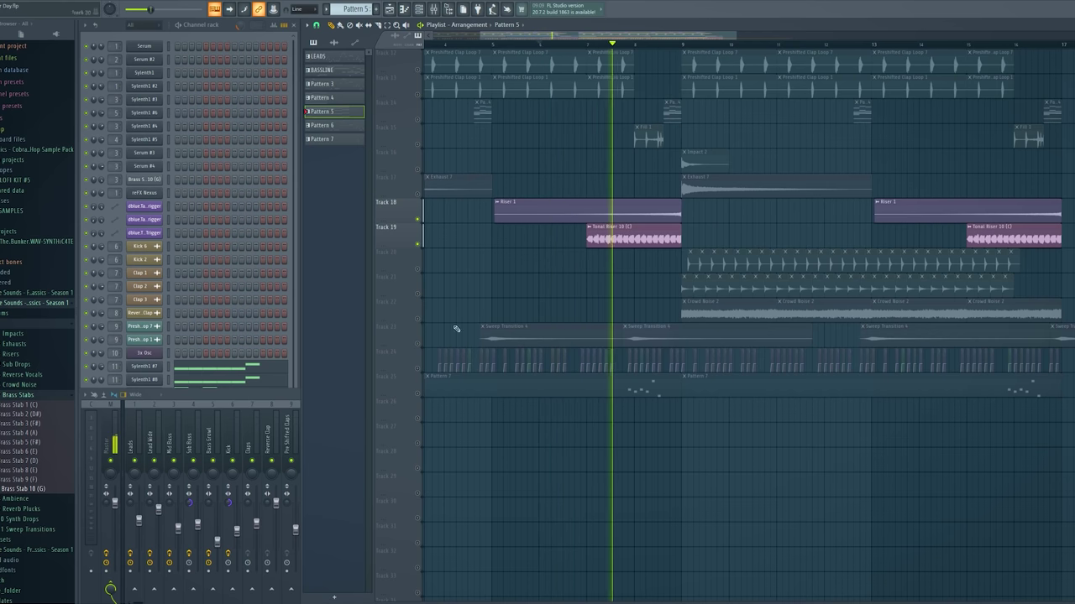
{"action": "key", "text": "F9"}
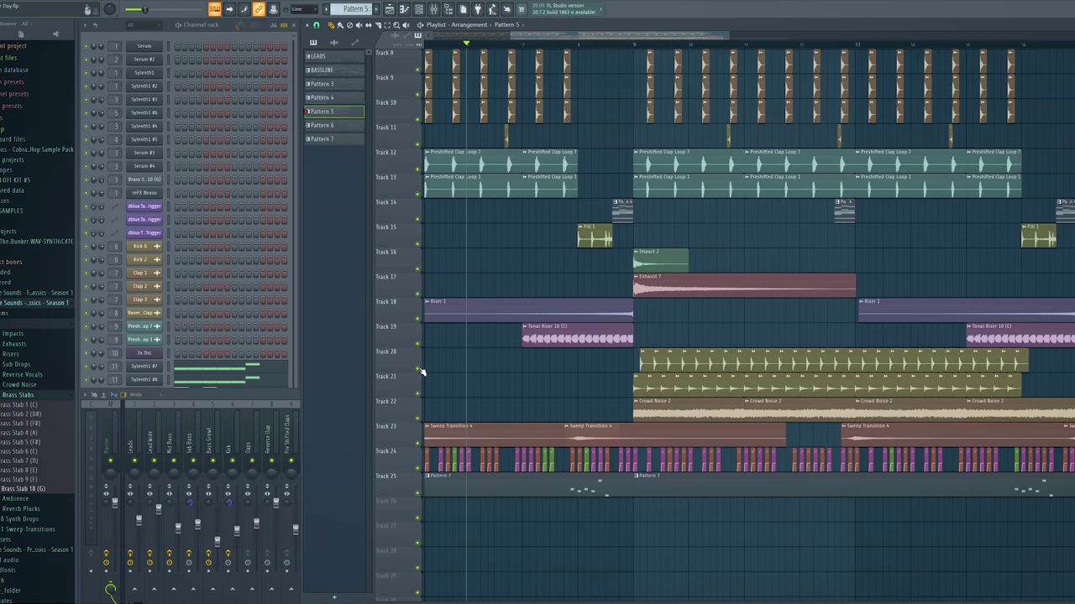
- Solo the hi-hat, ride and crowd noise tracks and play them zoomed in on the drop
{"action": "right_click", "coordinate": [422, 372]}
{"action": "left_click_drag", "start_coordinate": [417, 393], "coordinate": [418, 418]}
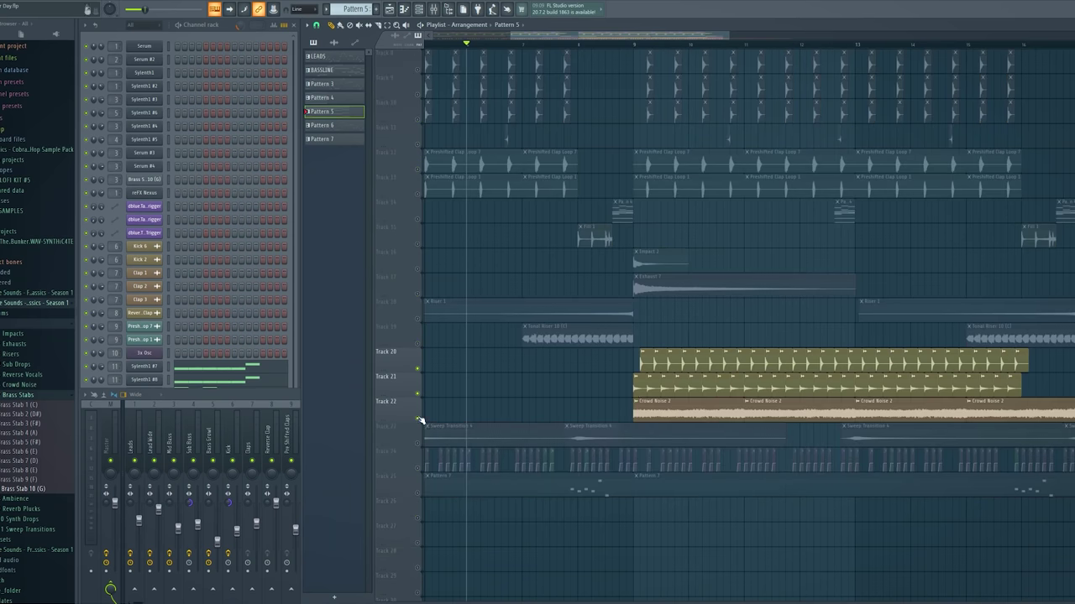
{"action": "scroll", "coordinate": [671, 388], "scroll_direction": "up", "scroll_amount": 3, "text": "ctrl"}
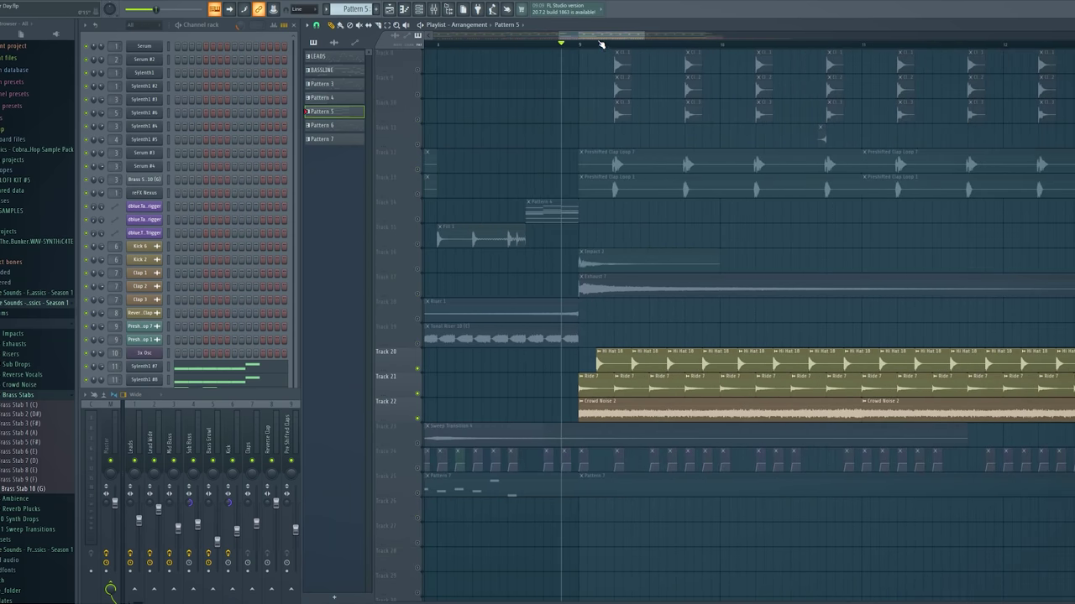
{"action": "scroll", "coordinate": [651, 317], "scroll_direction": "right", "scroll_amount": 3}
{"action": "key", "text": "space"}
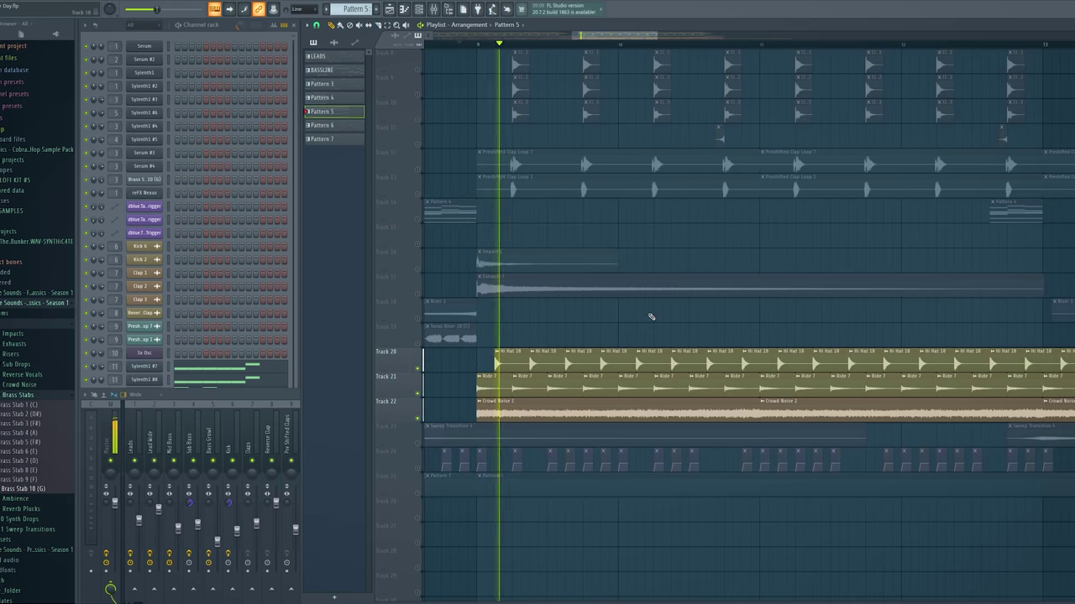
- Play the sweep transitions from bar 5, then the soloed Fill 1 hit on Track 15
{"action": "double_click", "coordinate": [361, 395]}
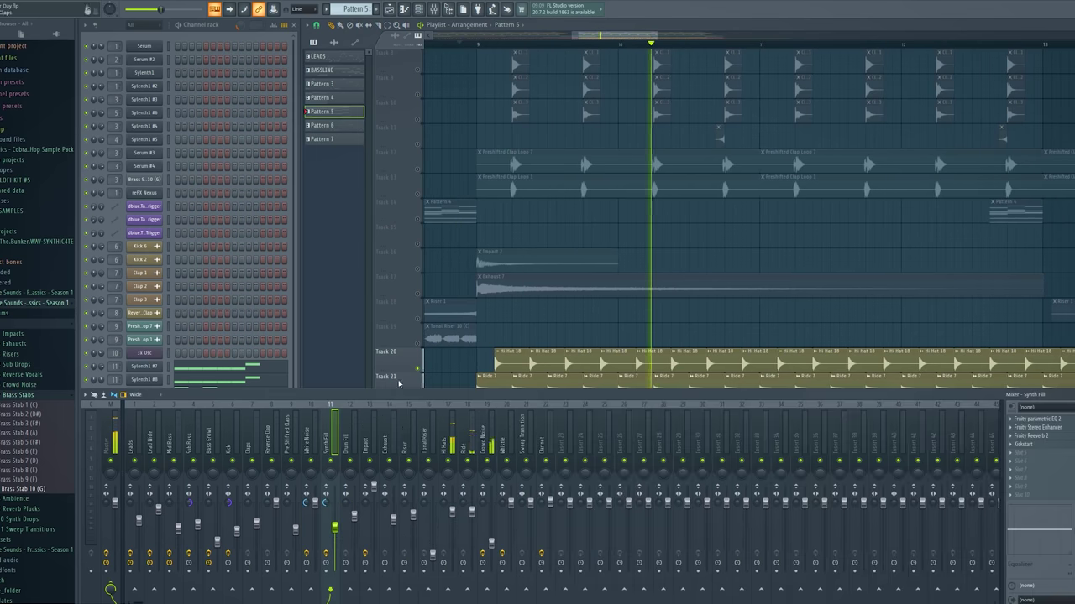
{"action": "scroll", "coordinate": [398, 382], "scroll_direction": "down", "scroll_amount": 3}
{"action": "scroll", "coordinate": [475, 302], "scroll_direction": "down", "scroll_amount": 3, "text": "ctrl"}
{"action": "key", "text": "space"}
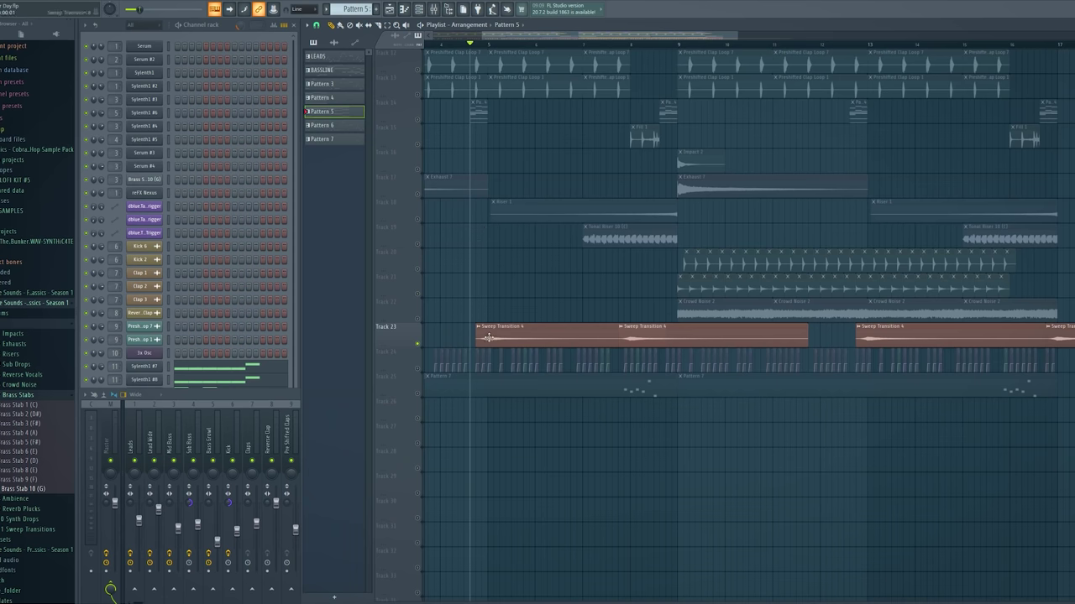
{"action": "key", "text": "space"}
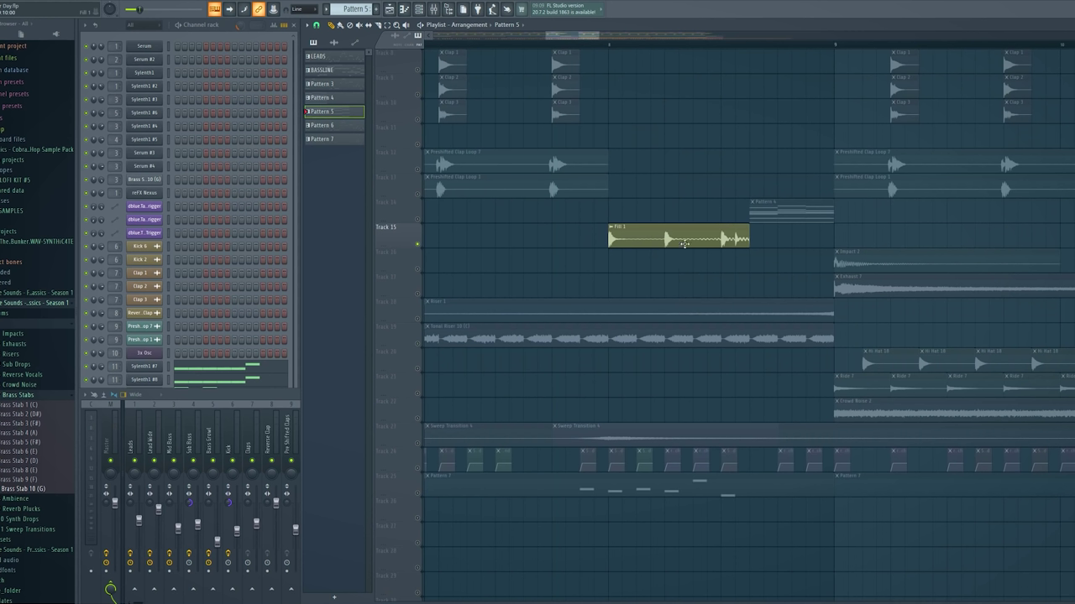
{"action": "key", "text": "space"}
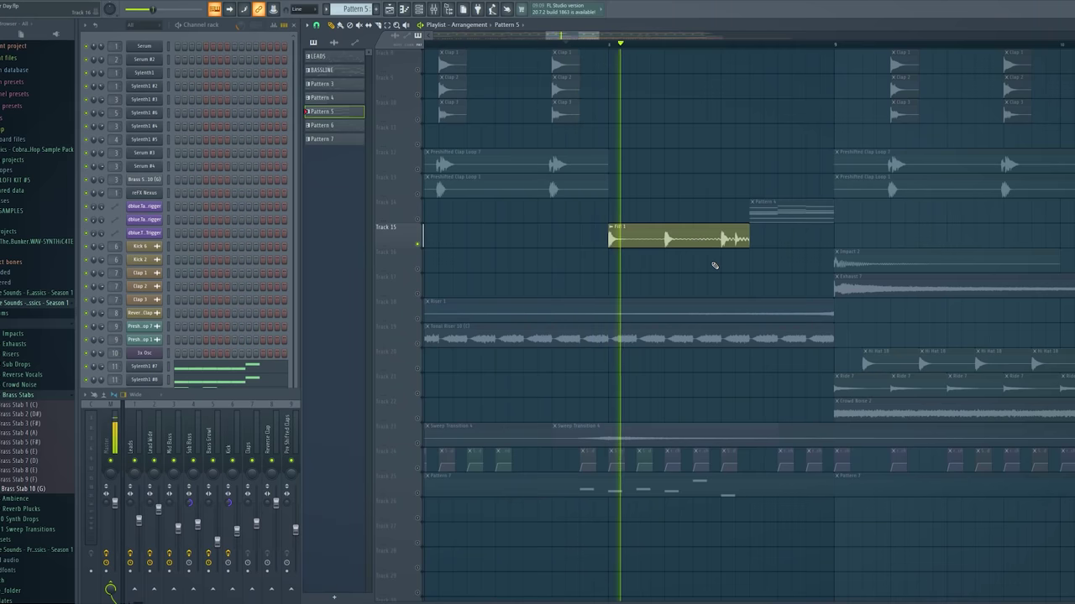
- Make Pattern 4 active and open its Sylenth1 #7 synth from the channel rack
{"action": "key", "text": "space"}
{"action": "left_click", "coordinate": [781, 216]}
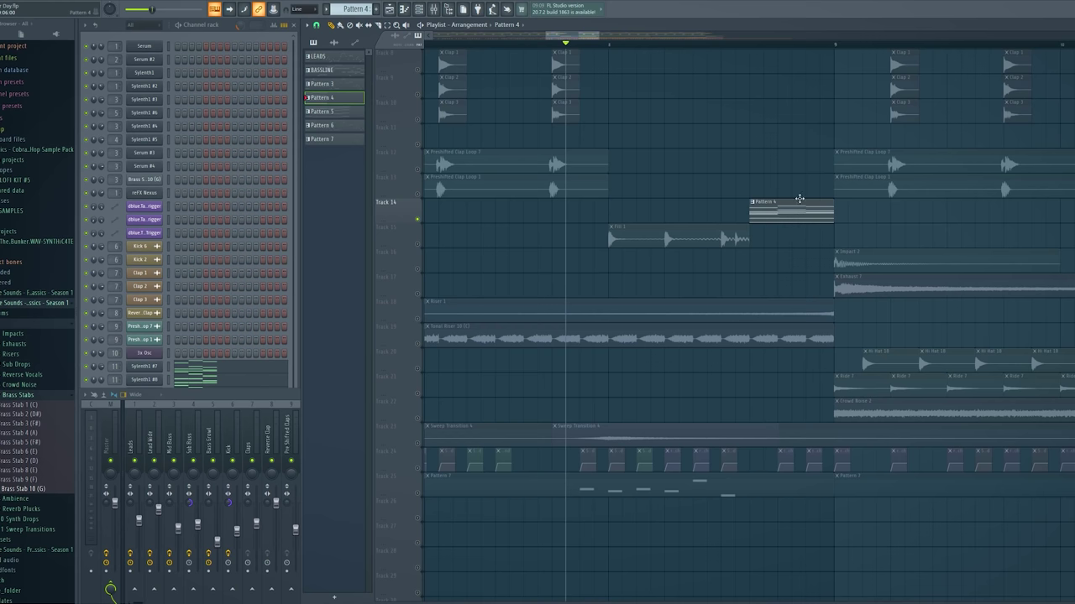
{"action": "left_click", "coordinate": [231, 30]}
{"action": "scroll", "coordinate": [184, 360], "scroll_direction": "down", "scroll_amount": 5}
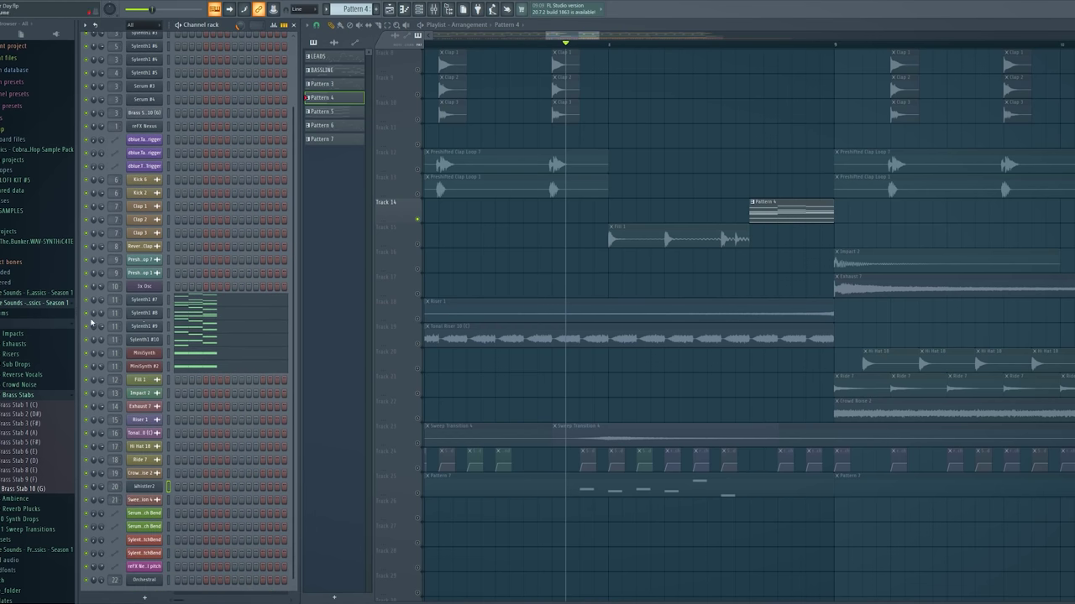
{"action": "left_click", "coordinate": [145, 300]}
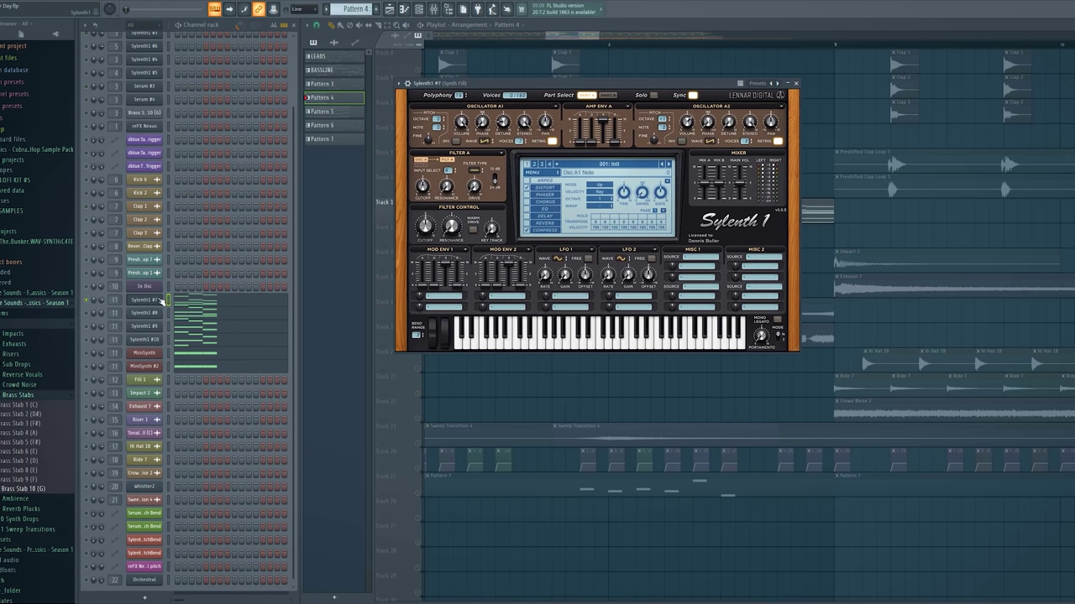
- Step through the Sylenth1 #8, #9, #10 and MiniSynth layers
{"action": "key", "text": "Down"}
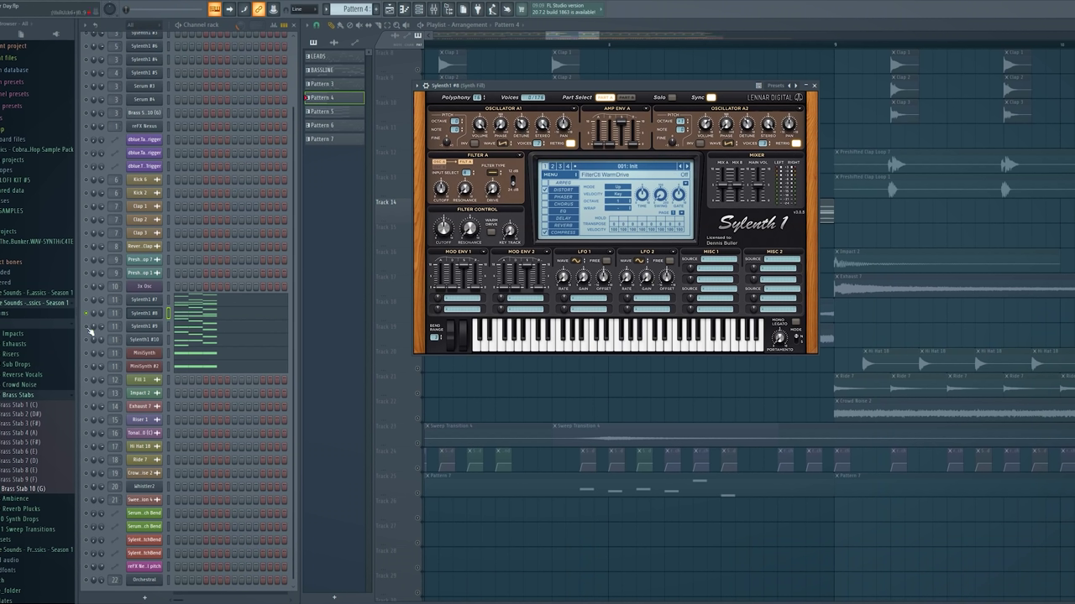
{"action": "right_click", "coordinate": [91, 331]}
{"action": "left_click", "coordinate": [120, 333]}
{"action": "left_click", "coordinate": [142, 329]}
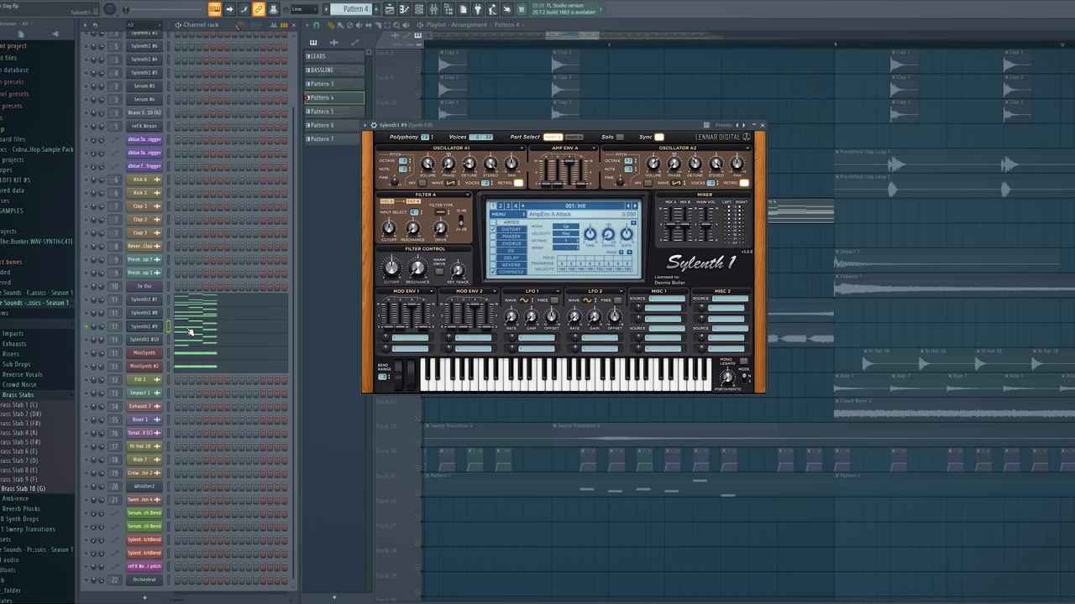
{"action": "key", "text": "Down"}
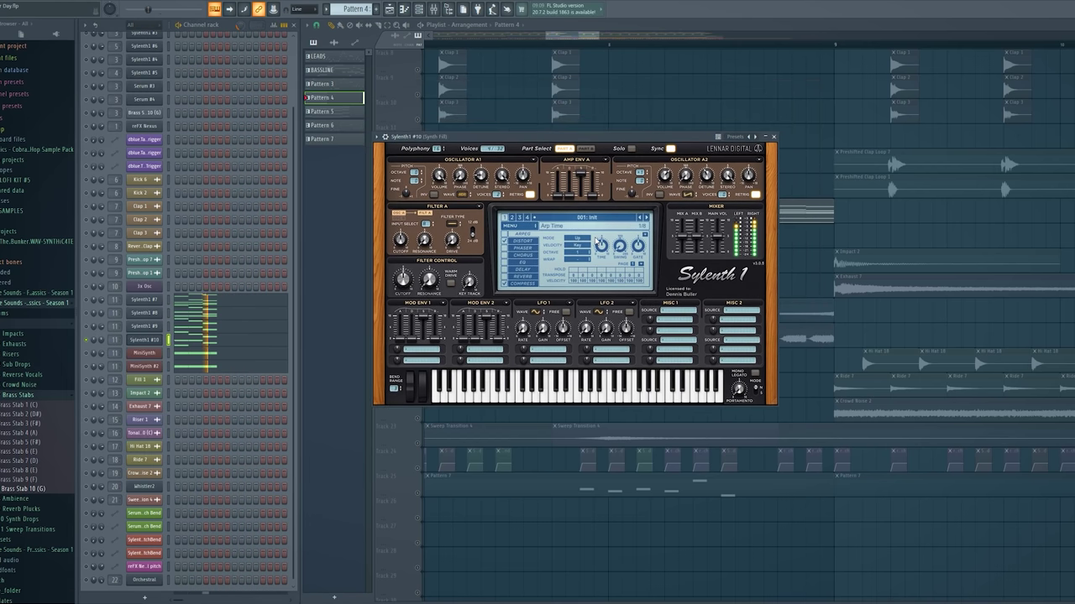
{"action": "key", "text": "Down"}
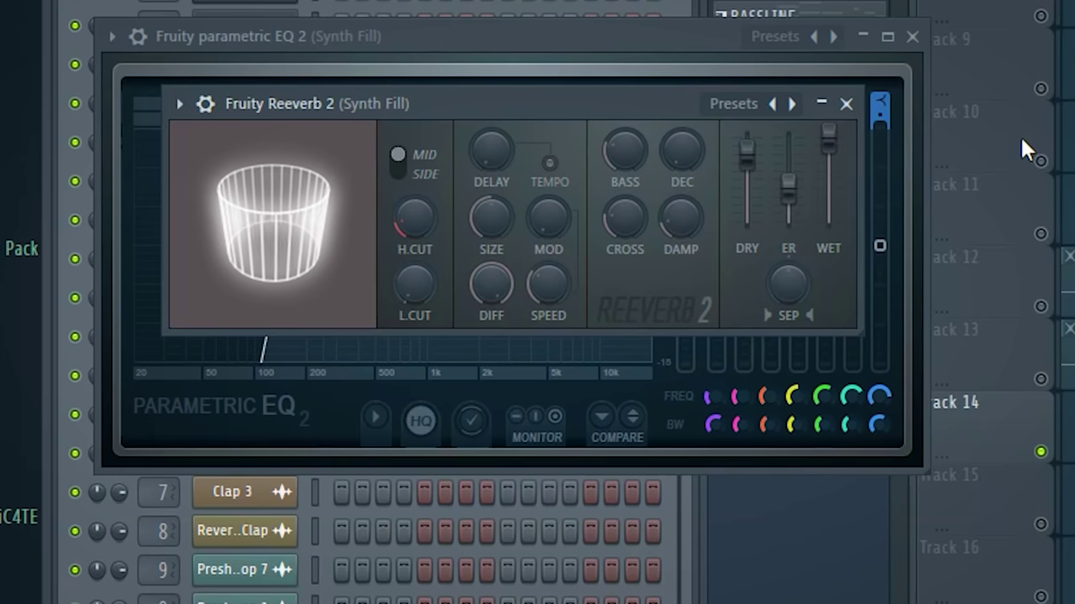
- Close the Fruity Reeverb 2 and Fruity parametric EQ 2 windows and set the playback position
{"action": "left_click", "coordinate": [845, 103]}
{"action": "left_click", "coordinate": [913, 36]}
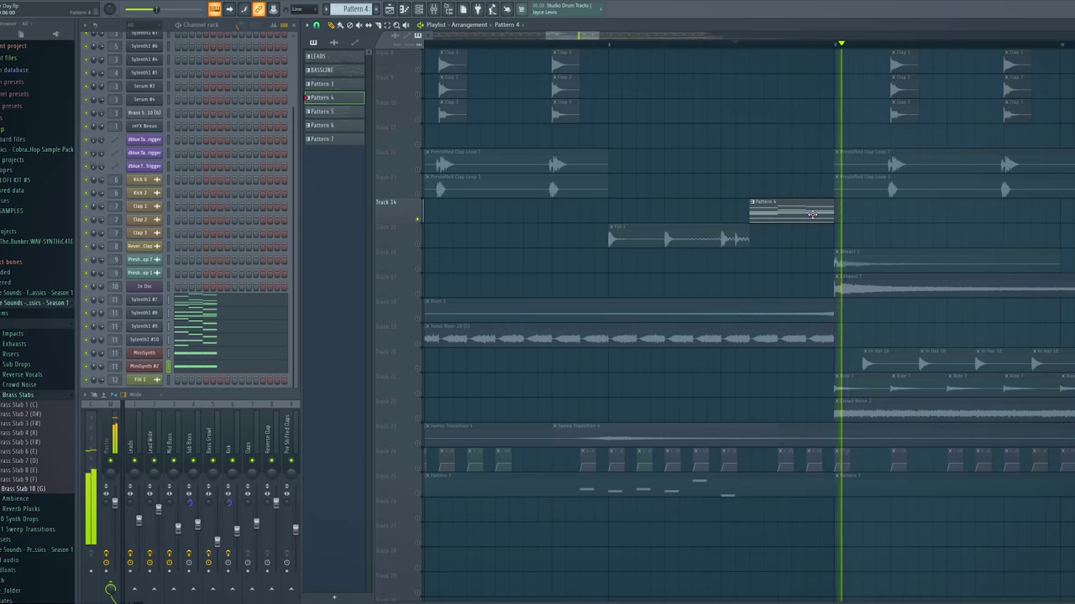
{"action": "left_click", "coordinate": [731, 44]}
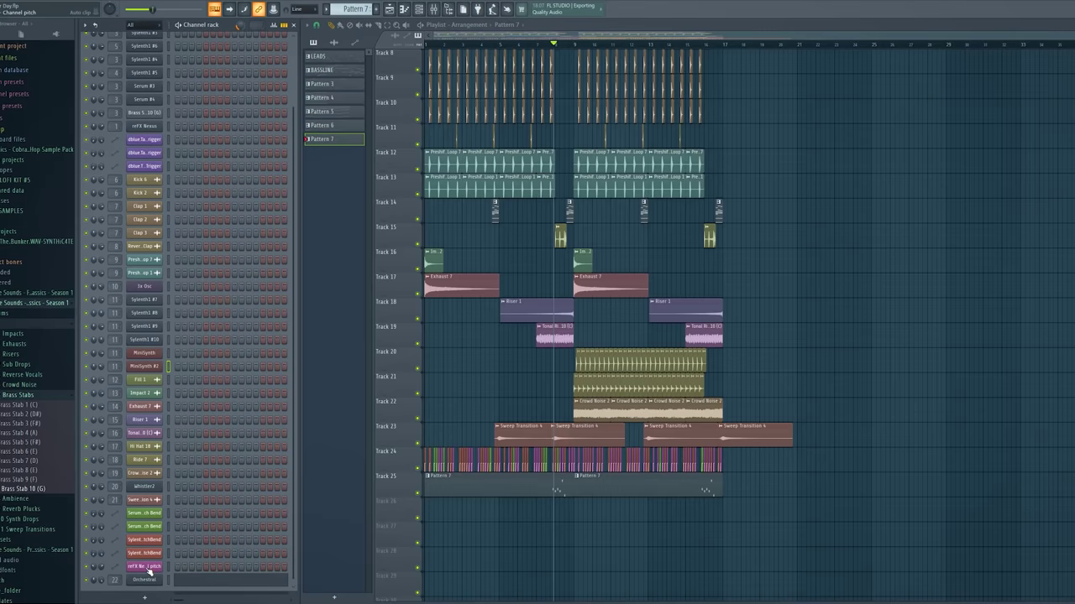
- Open the Orchestral clarinet and its piano roll, then play the melody from just before the notes
{"action": "left_click", "coordinate": [145, 578]}
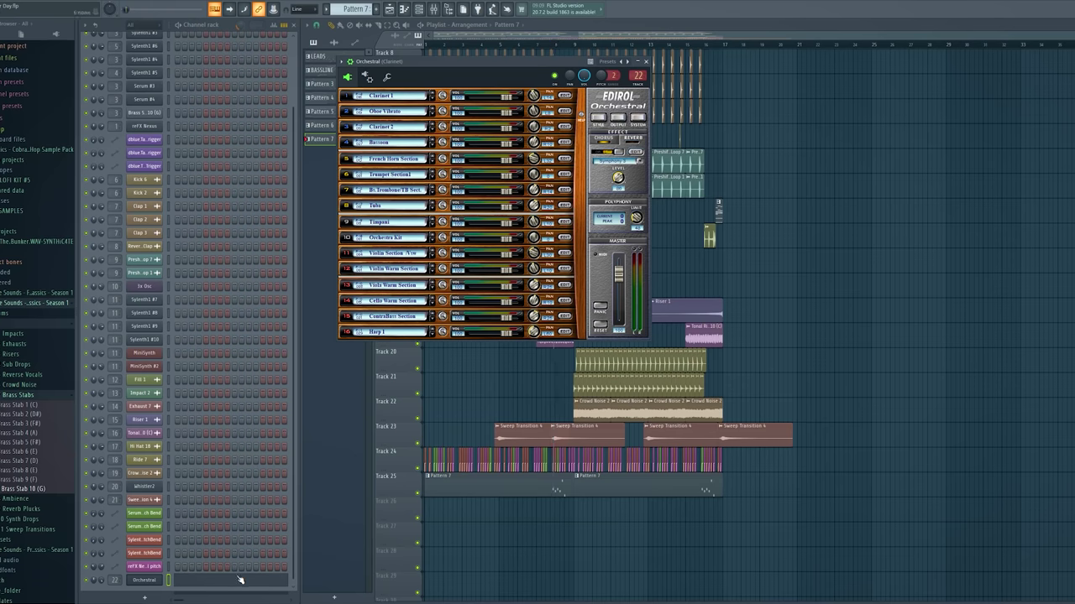
{"action": "left_click", "coordinate": [240, 580]}
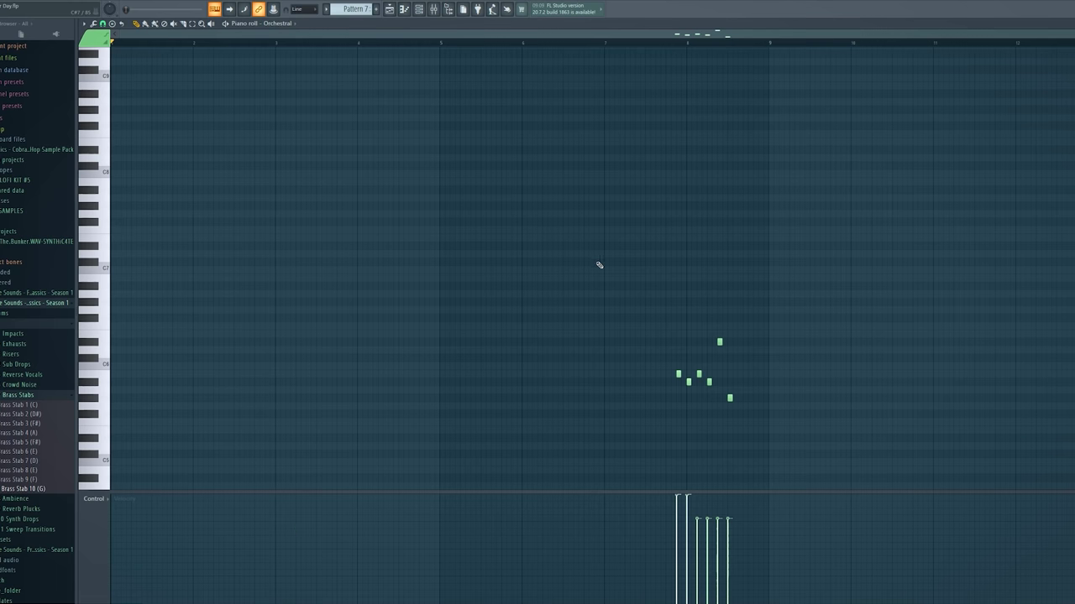
{"action": "scroll", "coordinate": [720, 95], "scroll_direction": "up", "scroll_amount": 2}
{"action": "left_click", "coordinate": [523, 42]}
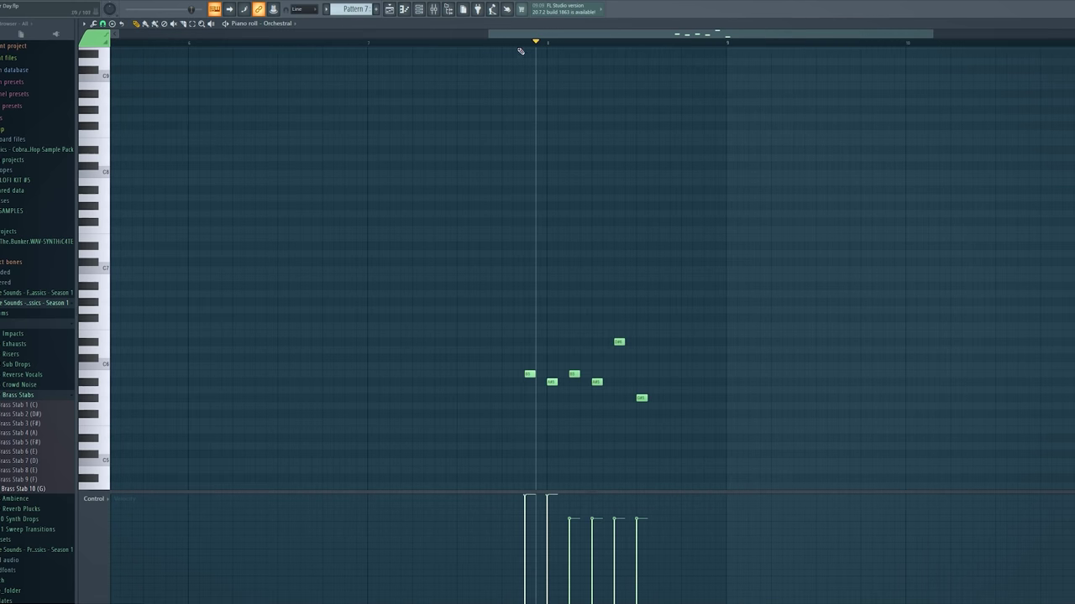
{"action": "key", "text": "space"}
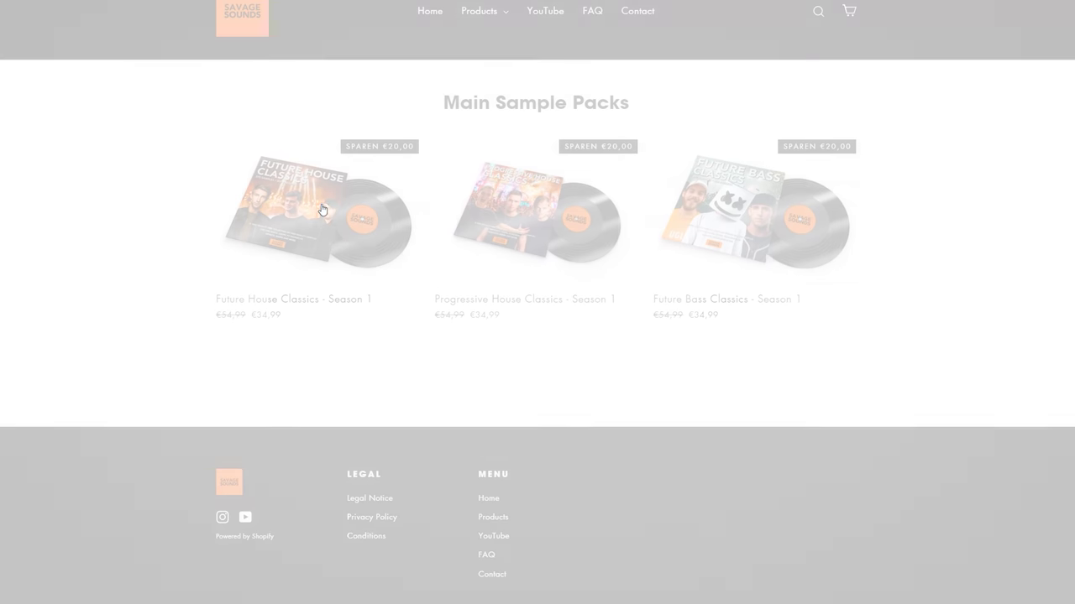
- From the FLP's page, go to the Future House Classics - Season 1 product page
{"action": "left_click", "coordinate": [321, 209]}
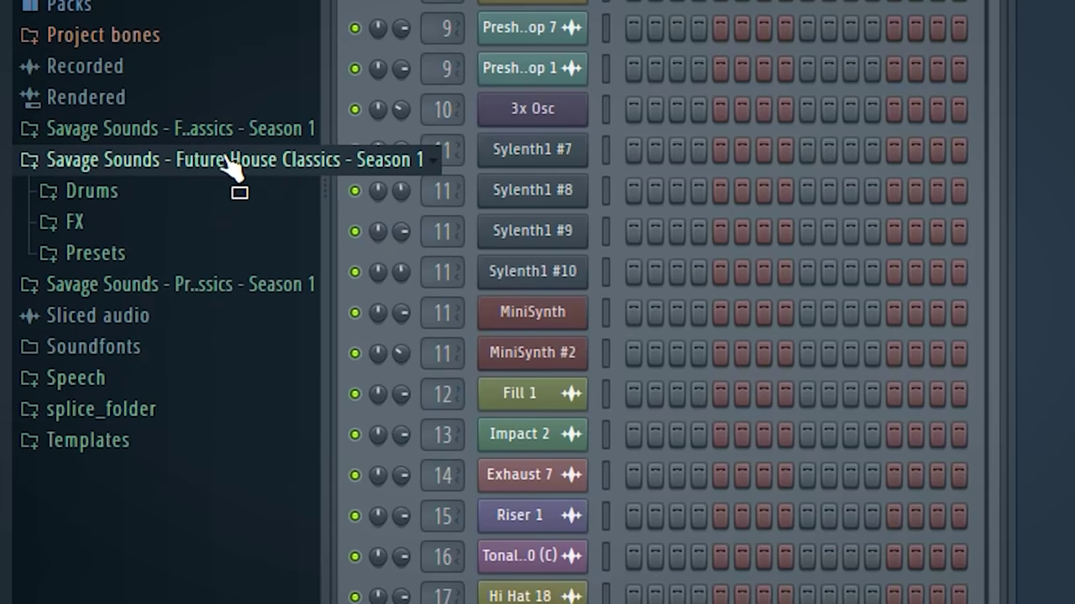
- Peek into the Savage Sounds Drums and FX folders, then expand Presets to show the Serum, Spire and Sylenth folders
{"action": "left_click", "coordinate": [164, 200]}
{"action": "left_click", "coordinate": [138, 192]}
{"action": "left_click", "coordinate": [144, 222]}
{"action": "left_click", "coordinate": [104, 225]}
{"action": "left_click", "coordinate": [134, 254]}
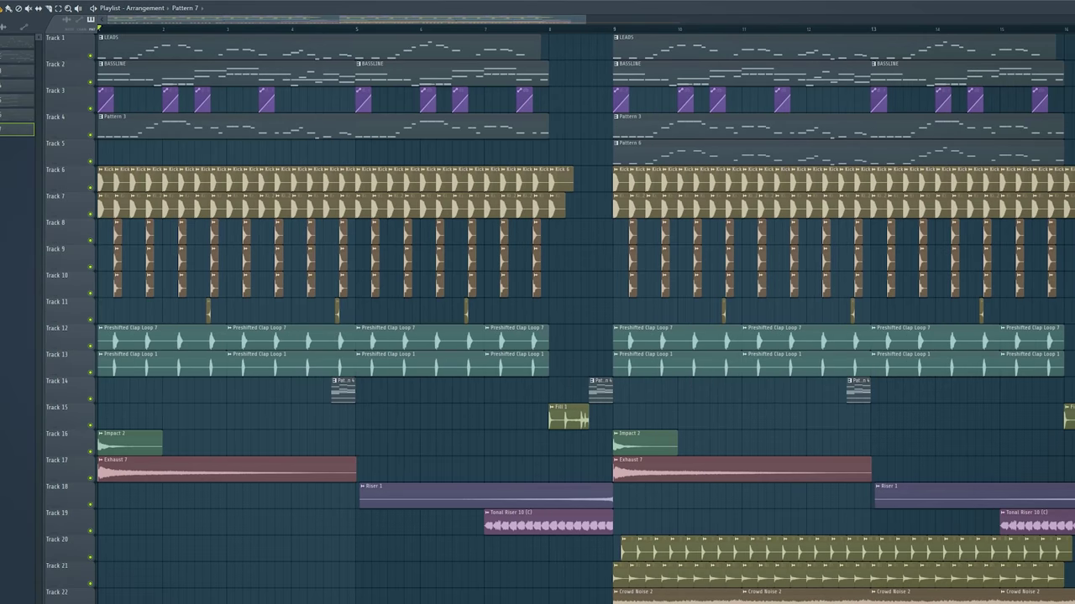
{"action": "scroll", "coordinate": [330, 230], "scroll_direction": "down", "scroll_amount": 3}
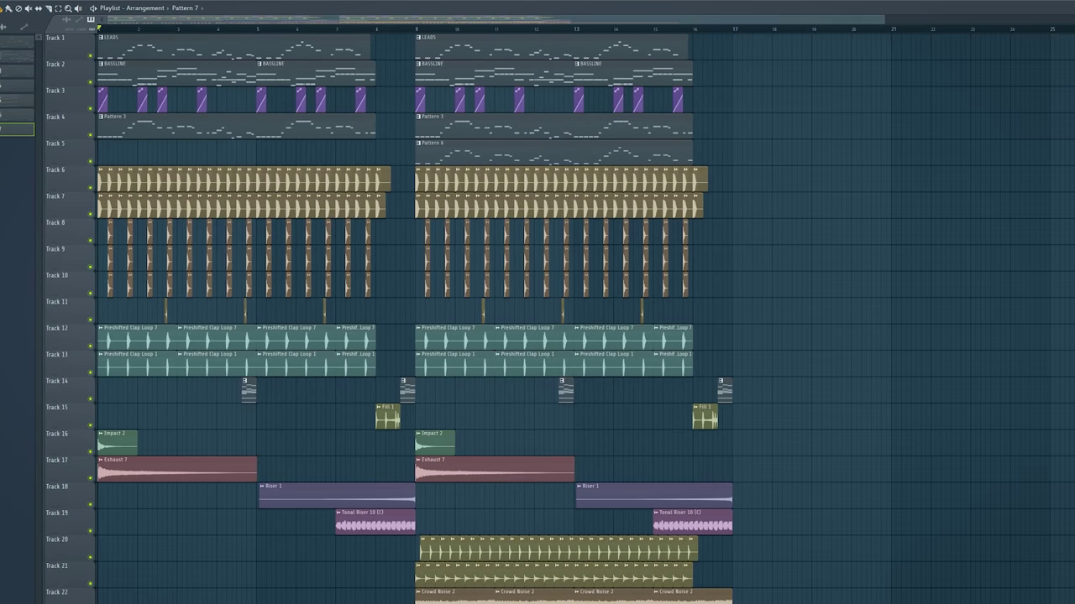